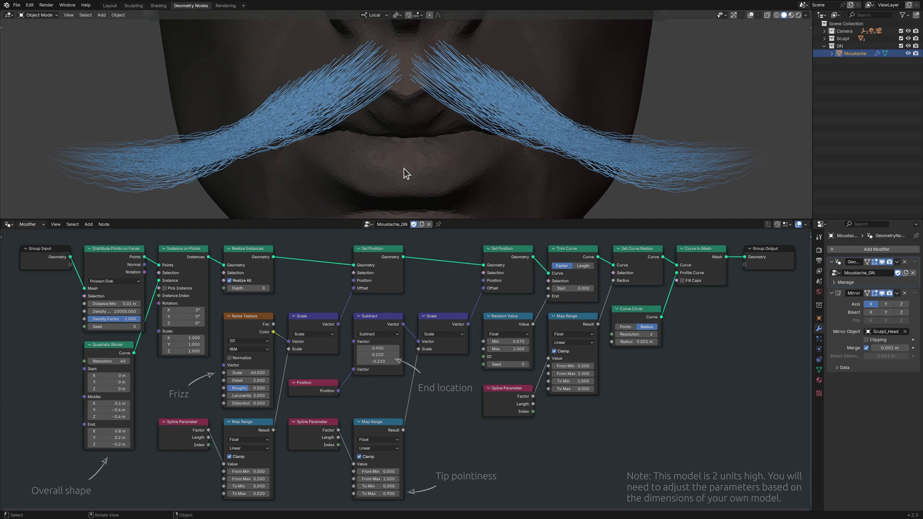
# - Raise End Z, lower Noise Scale, adjust Subtract Z and drop Map Range To Max to 0.440
pyautogui.moveTo(106, 444)
pyautogui.mouseDown()
pyautogui.moveTo(147, 444)
pyautogui.moveTo(96, 444)
pyautogui.mouseUp()
pyautogui.moveTo(250, 372)
pyautogui.mouseDown()
pyautogui.moveTo(211, 372)
pyautogui.moveTo(249, 372)
pyautogui.mouseUp()
pyautogui.moveTo(380, 361)
pyautogui.mouseDown()
pyautogui.moveTo(418, 361)
pyautogui.moveTo(380, 361)
pyautogui.mouseUp()
pyautogui.keyDown('shift'); pyautogui.moveTo(382, 494); pyautogui.dragTo(303, 494); pyautogui.keyUp('shift')
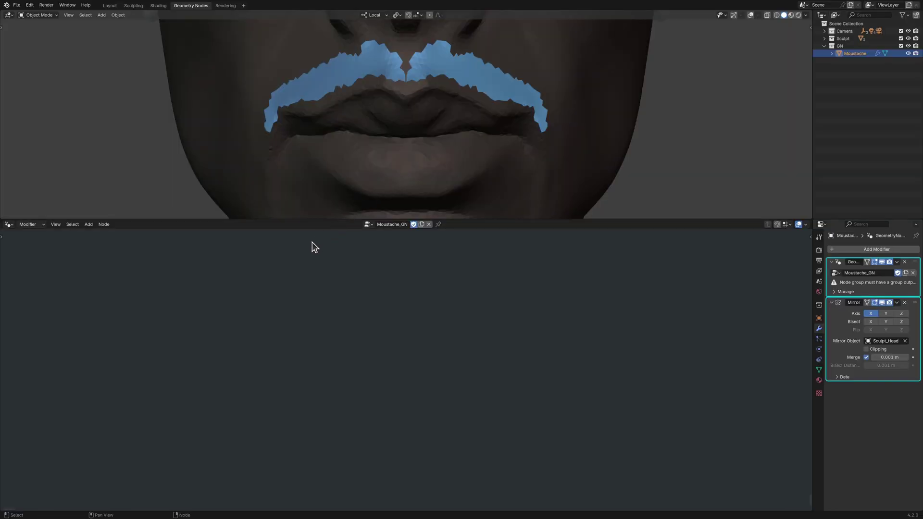
# - Add Group Input and Group Output nodes and link their Geometry sockets together
pyautogui.hotkey('shift', 'a')
pyautogui.write('Group Input')
pyautogui.press('Return')
pyautogui.click(308, 245)
pyautogui.hotkey('shift', 'a')
pyautogui.write('Group Output')
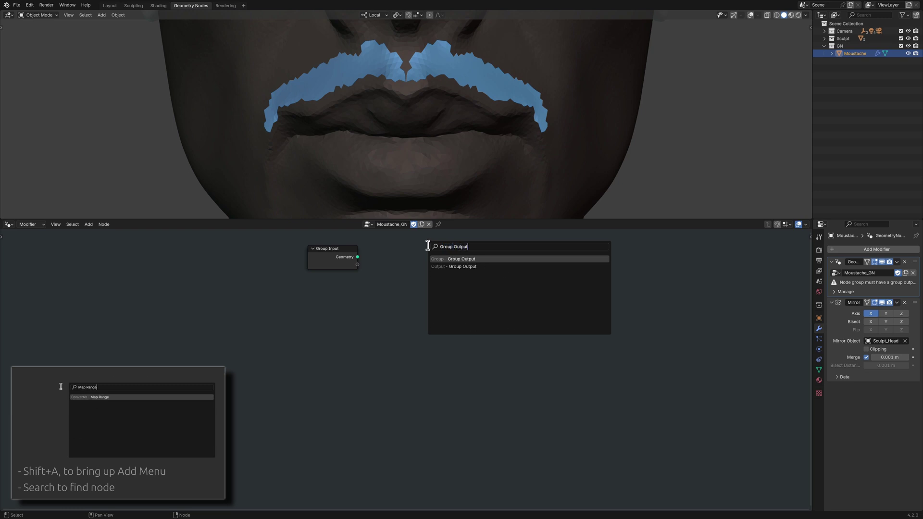
pyautogui.press('Return')
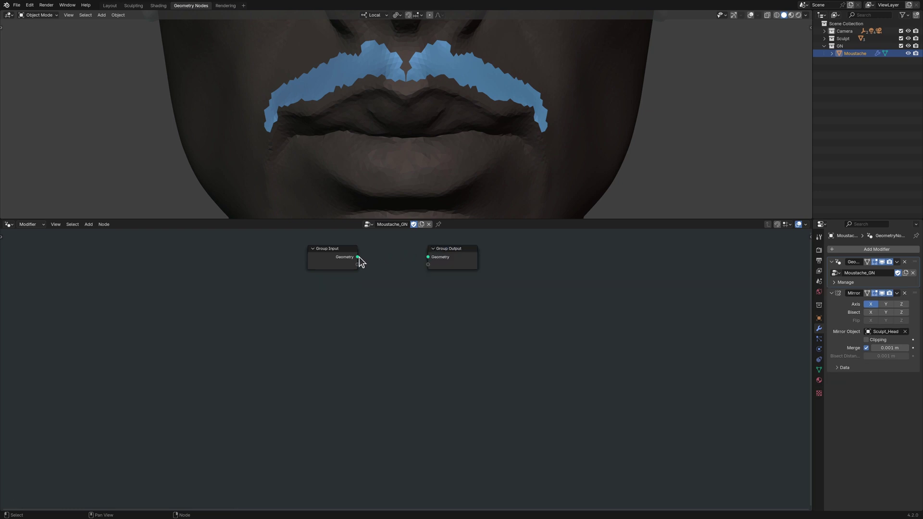
pyautogui.moveTo(357, 257); pyautogui.dragTo(428, 257)
# - Move Group Input left and insert a Distribute Points on Faces node into the geometry link
pyautogui.moveTo(343, 247); pyautogui.dragTo(54, 247)
pyautogui.hotkey('shift', 'a')
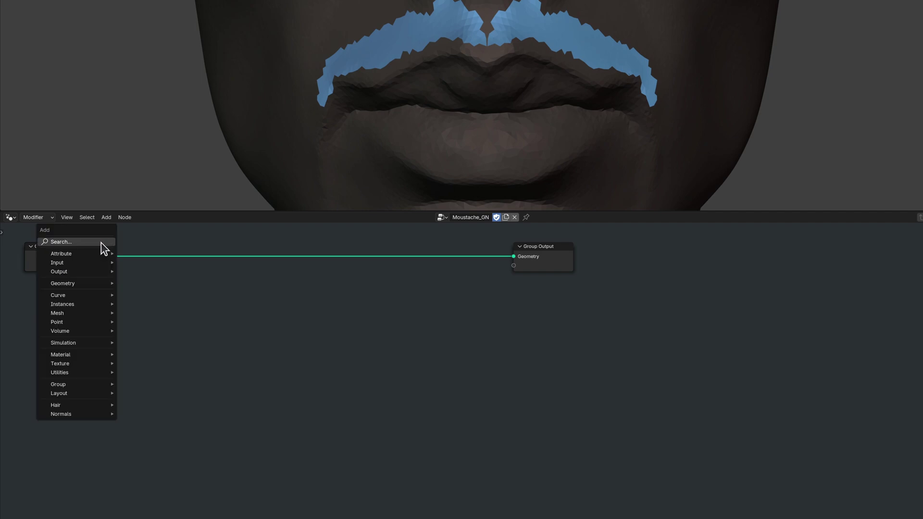
pyautogui.click(82, 245)
pyautogui.write('Distribute Points on Faces')
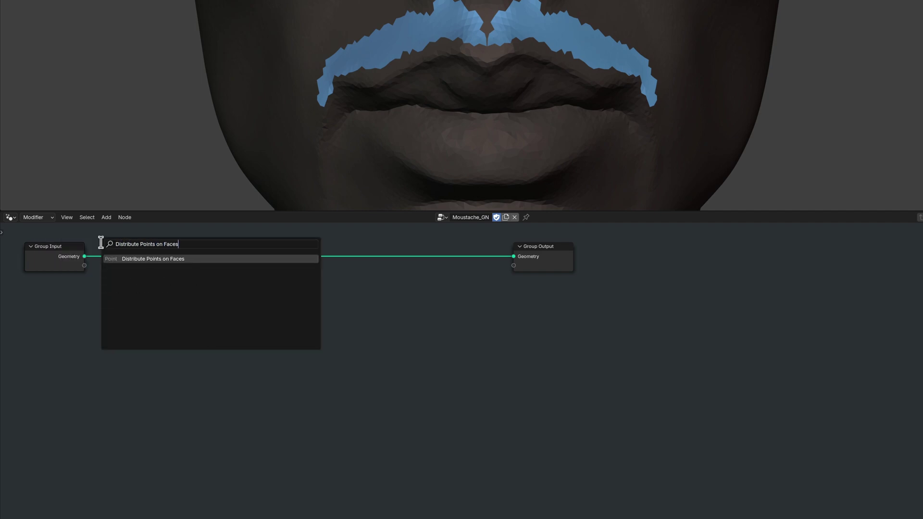
pyautogui.press('Return')
pyautogui.click(101, 242)
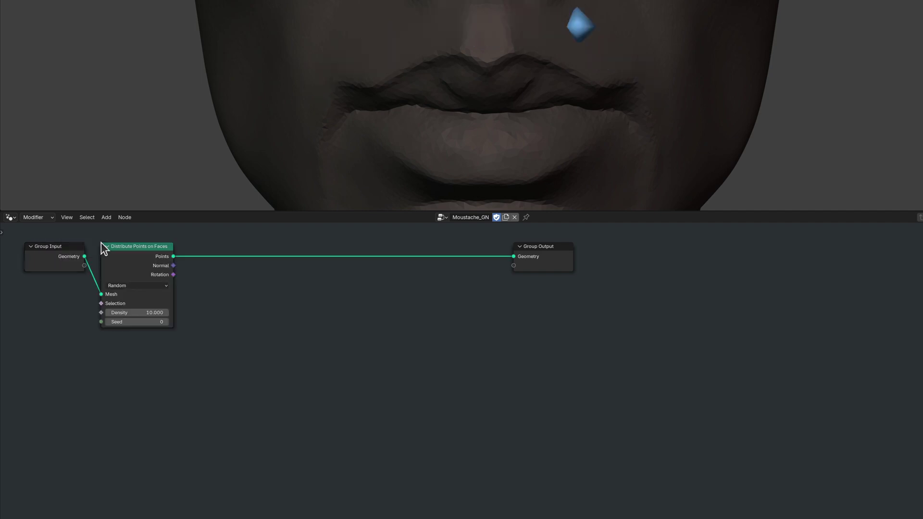
# - Set the distribution to Poisson Disk with Distance Min 0.01 and Density Max 10000
pyautogui.click(159, 285)
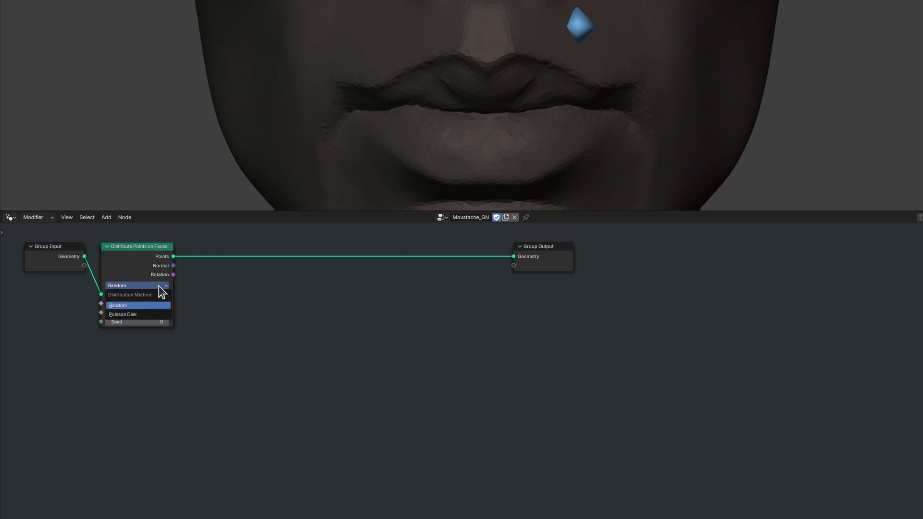
pyautogui.click(158, 314)
pyautogui.click(150, 313)
pyautogui.write('0.01')
pyautogui.press('Tab')
pyautogui.write('10000')
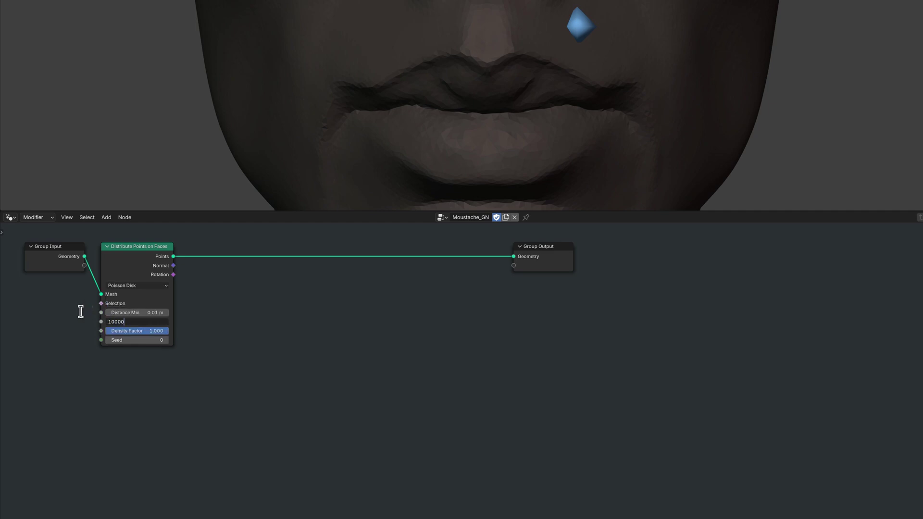
pyautogui.press('Return')
# - Insert Instance on Points and then Realize Instances into the chain before the output
pyautogui.hotkey('shift', 'a')
pyautogui.write('Instance on Points')
pyautogui.press('Return')
pyautogui.click(190, 242)
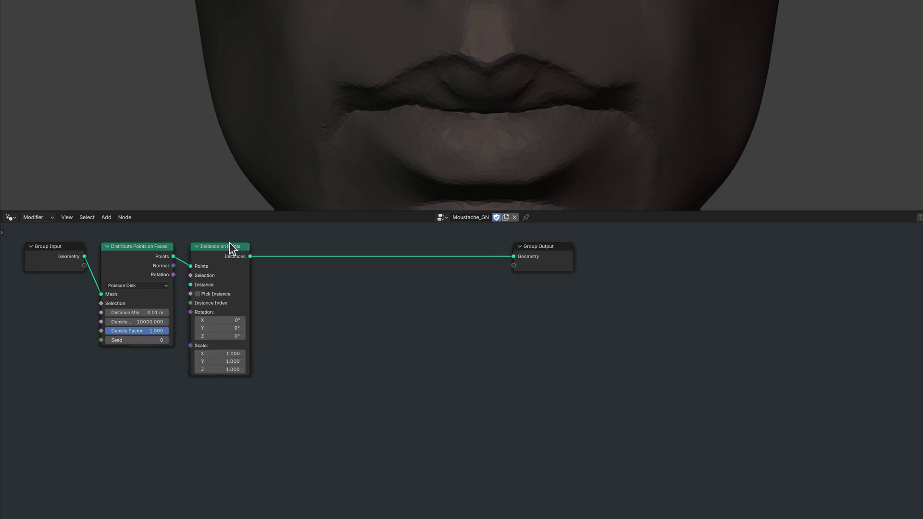
pyautogui.hotkey('shift', 'a')
pyautogui.write('Realize')
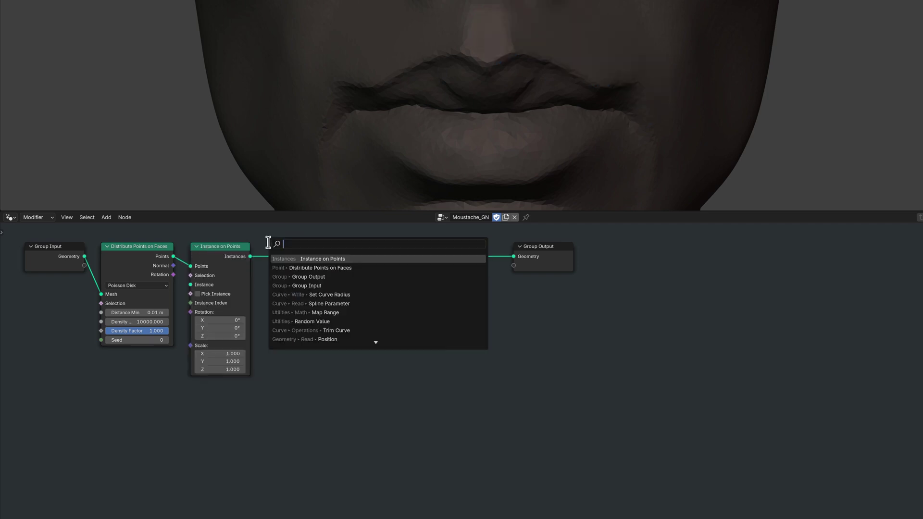
pyautogui.write(' Instances')
pyautogui.press('Return')
pyautogui.click(268, 243)
# - Add a Quadratic Bézier curve node to the tree
pyautogui.hotkey('shift', 'a')
pyautogui.click(101, 358)
pyautogui.write('quadratic bezier')
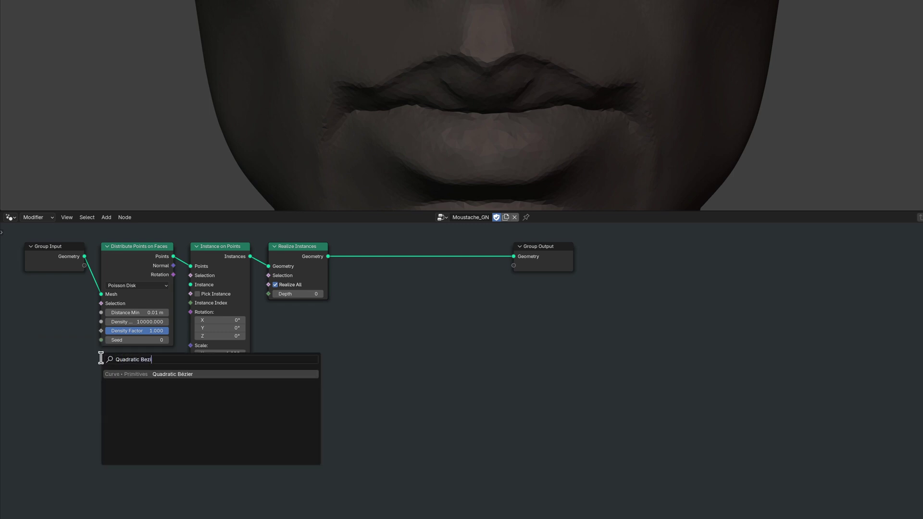
pyautogui.press('Return')
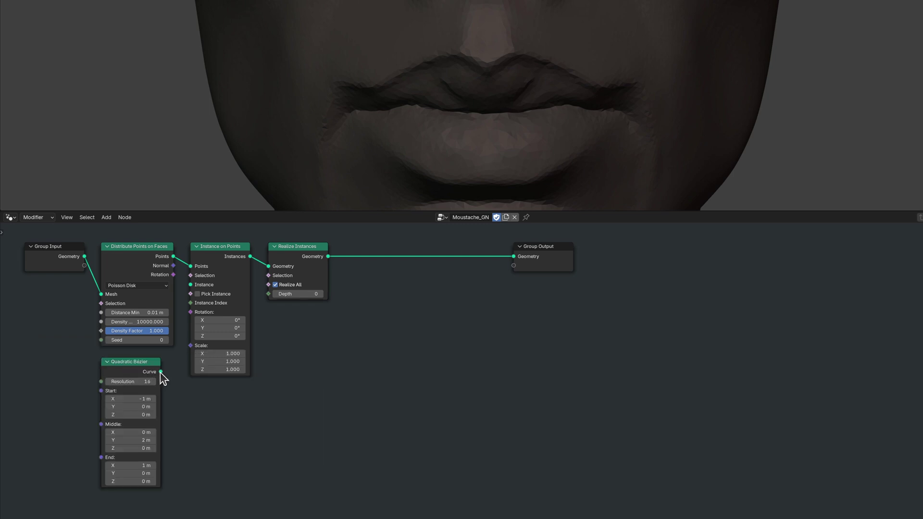
# - Instance the Bézier curve on the points and insert Curve to Mesh before Group Output
pyautogui.moveTo(160, 371); pyautogui.dragTo(190, 284)
pyautogui.moveTo(560, 251); pyautogui.dragTo(922, 252)
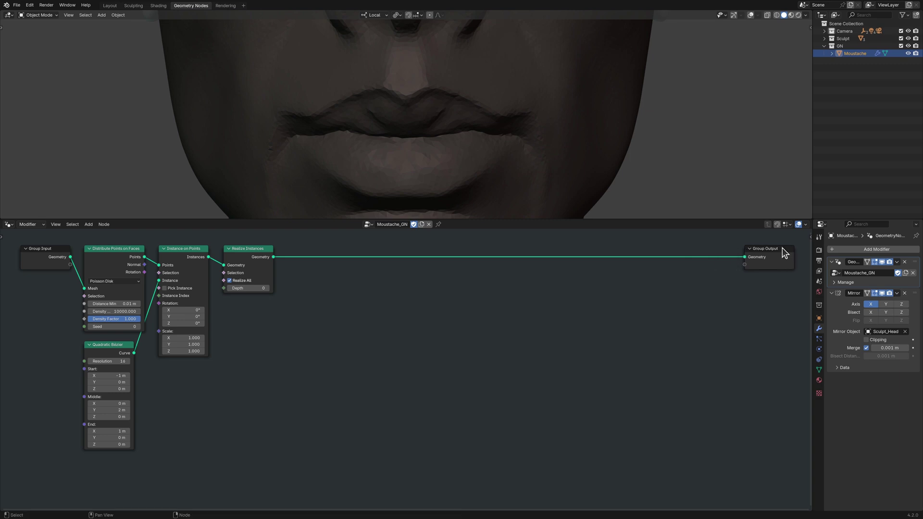
pyautogui.hotkey('shift', 'a')
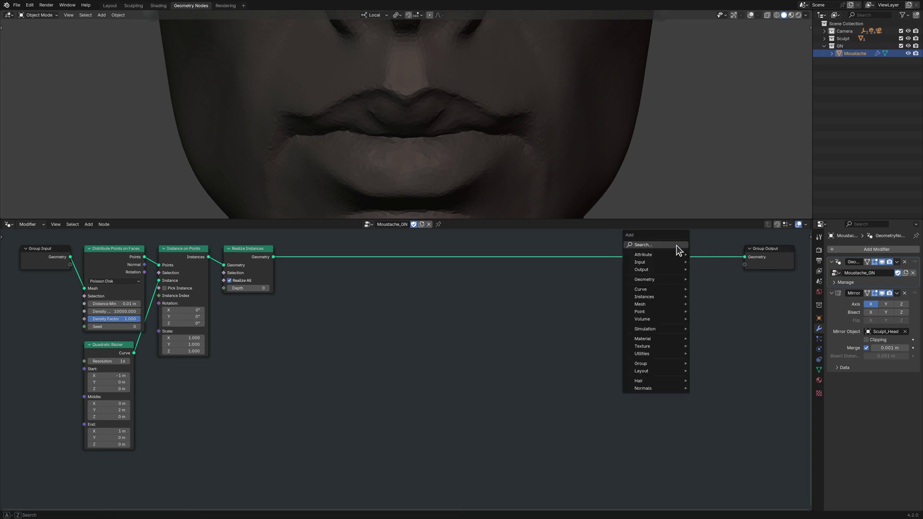
pyautogui.click(676, 245)
pyautogui.write('Curve to Mesh')
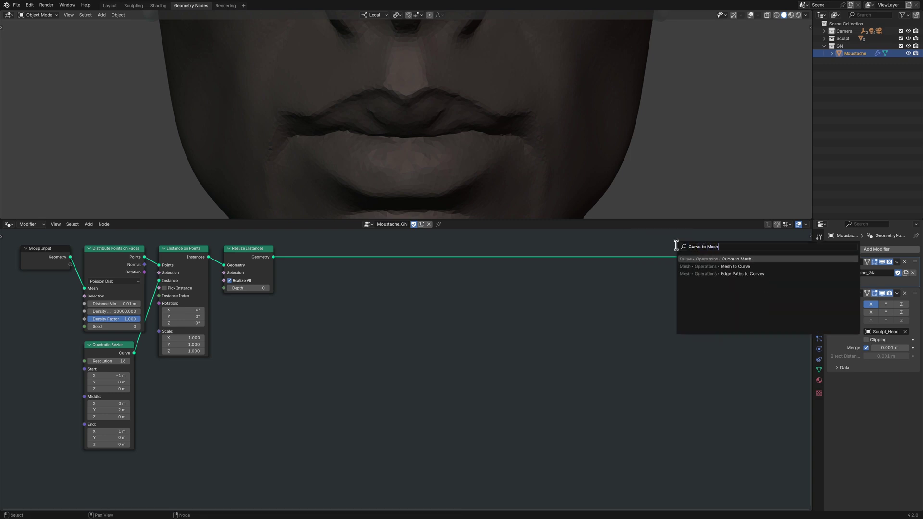
pyautogui.press('Return')
pyautogui.click(677, 245)
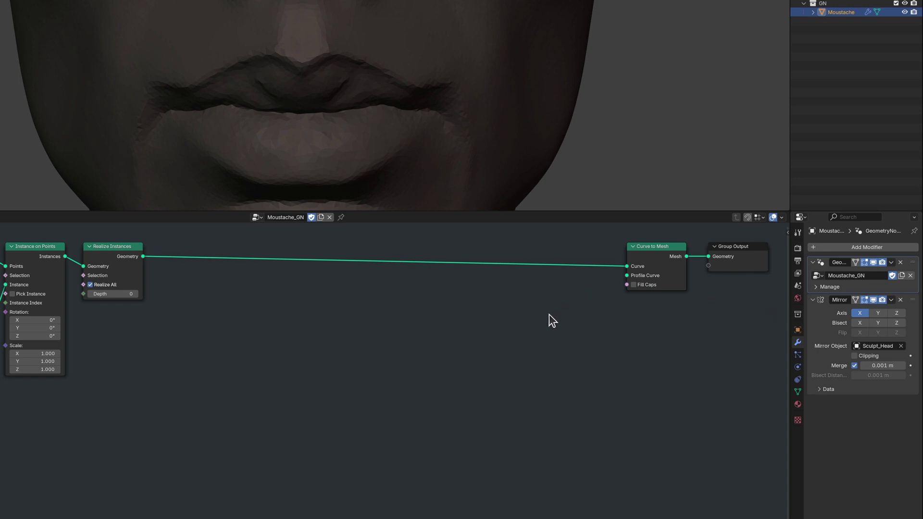
# - Add a Curve Circle with resolution 6 and radius 0.001 m as the Profile Curve
pyautogui.hotkey('shift', 'a')
pyautogui.write('Curve')
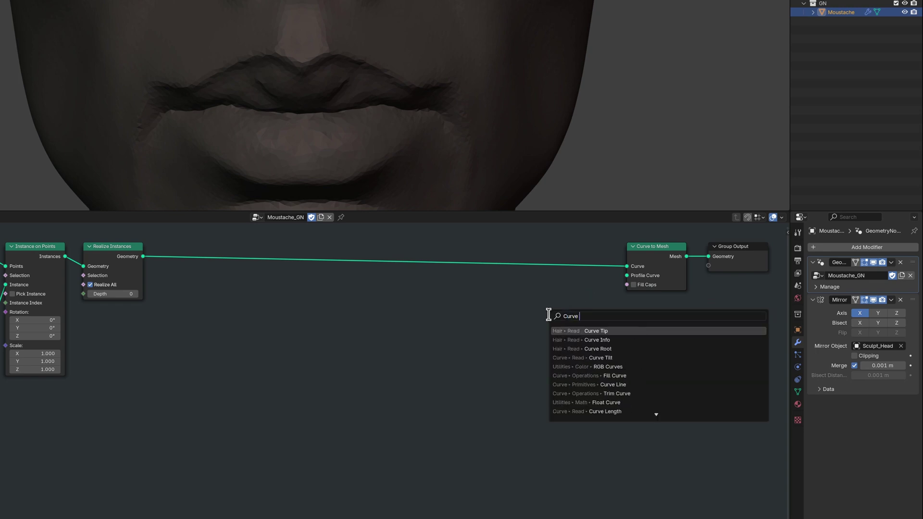
pyautogui.write(' Circle')
pyautogui.press('Return')
pyautogui.click(551, 316)
pyautogui.click(587, 350)
pyautogui.write('6')
pyautogui.press('Tab')
pyautogui.write('0.001')
pyautogui.press('Return')
pyautogui.moveTo(609, 329); pyautogui.dragTo(627, 275)
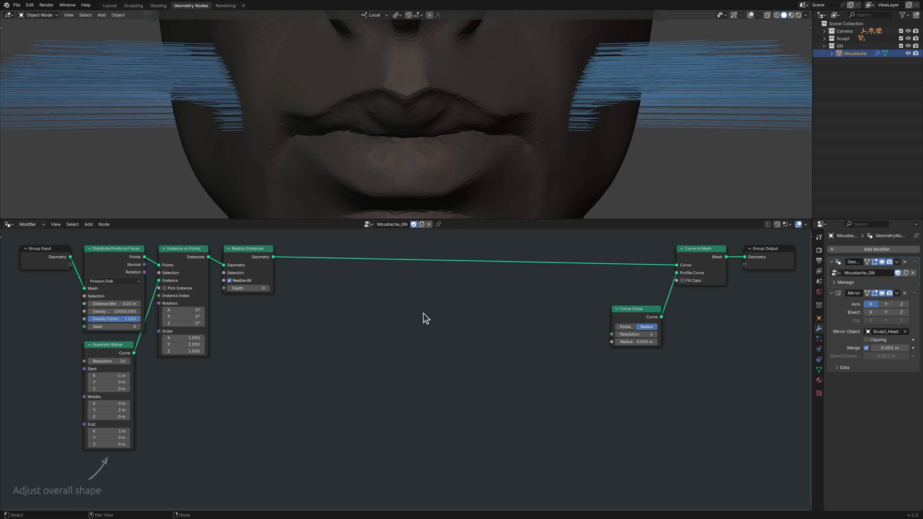
# - Set the Quadratic Bézier resolution to 40 with Start at 0, 0, 0
pyautogui.click(114, 361)
pyautogui.write('40')
pyautogui.press('Tab')
pyautogui.write('0')
pyautogui.press('Tab')
pyautogui.press('Tab')
pyautogui.write('0')
pyautogui.press('Tab')
# - Set the Bézier Middle to 0.1, -0.4, -0.4 m and End to 0.8, 0.2, -0.2 m
pyautogui.write('0.1')
pyautogui.press('Tab')
pyautogui.write('-0.4')
pyautogui.press('Tab')
pyautogui.write('-0.4')
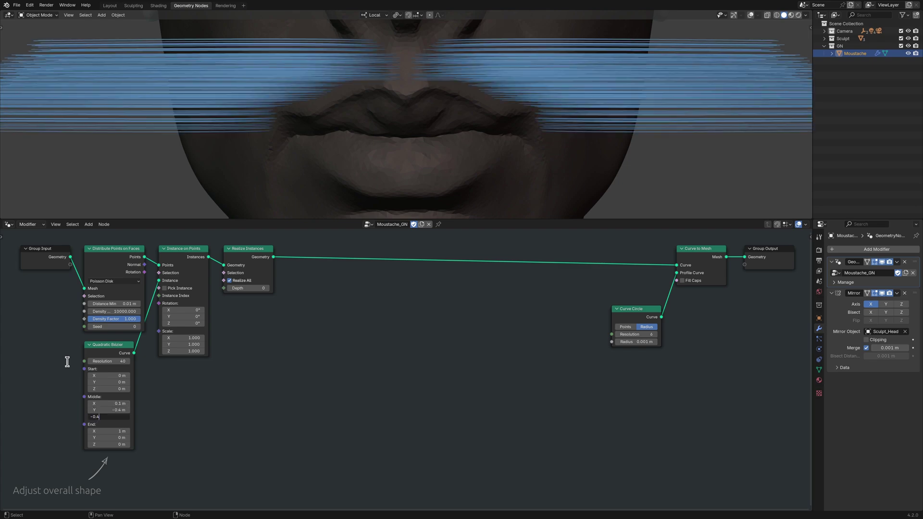
pyautogui.press('Tab')
pyautogui.write('0.8')
pyautogui.press('Tab')
pyautogui.write('0.2')
pyautogui.press('Tab')
pyautogui.write('-0.2')
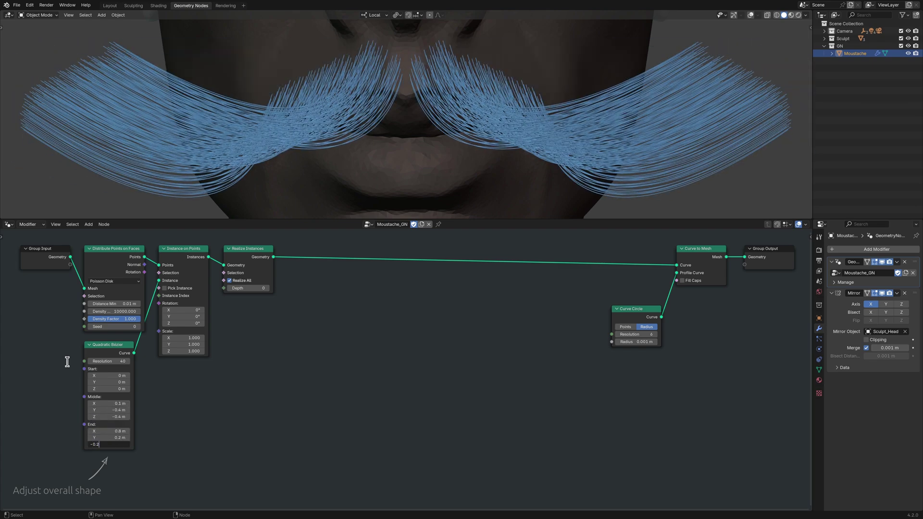
pyautogui.press('Return')
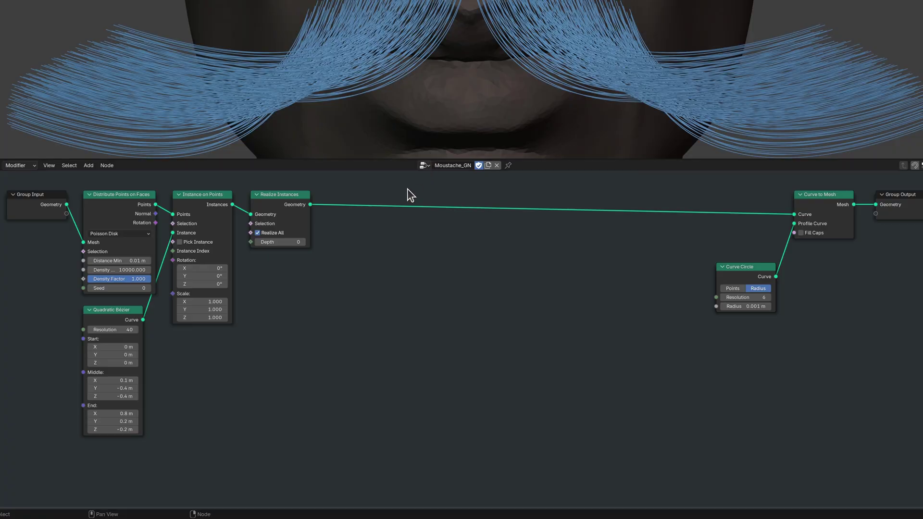
# - Insert a Set Position node into the strand link
pyautogui.hotkey('shift', 'a')
pyautogui.click(406, 190)
pyautogui.write('set position')
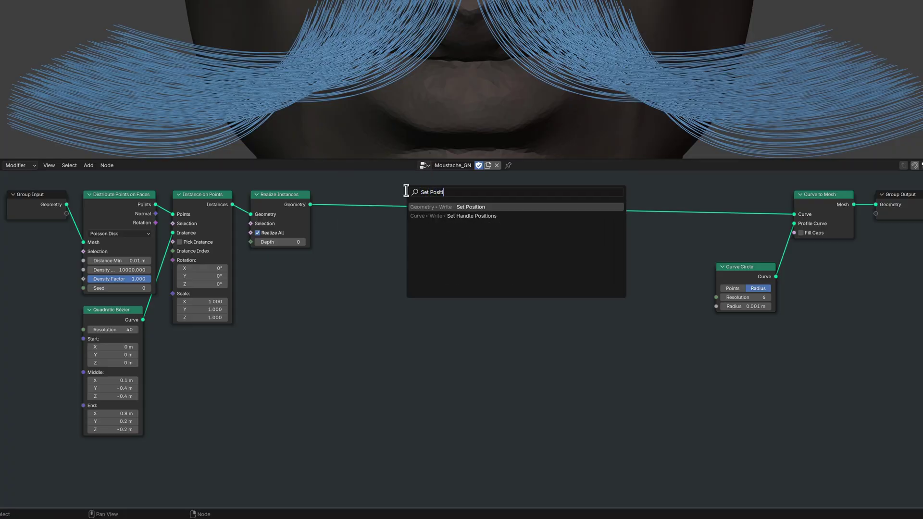
pyautogui.press('Return')
pyautogui.click(406, 190)
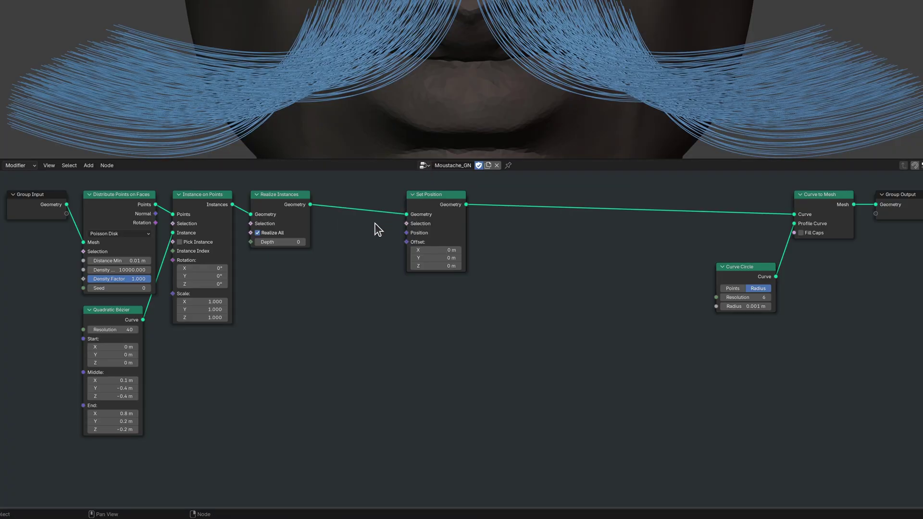
# - Add a Vector Math node set to Scale
pyautogui.hotkey('shift', 'a')
pyautogui.write('Vector Math')
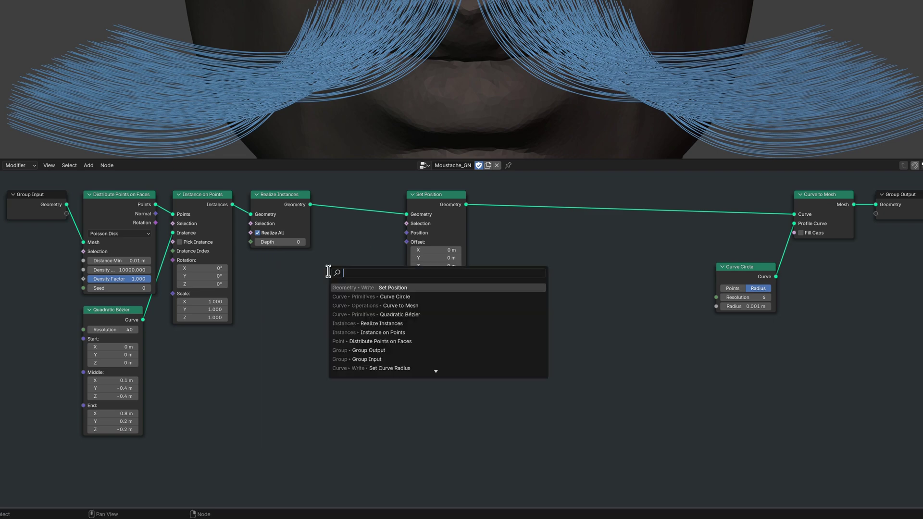
pyautogui.press('Return')
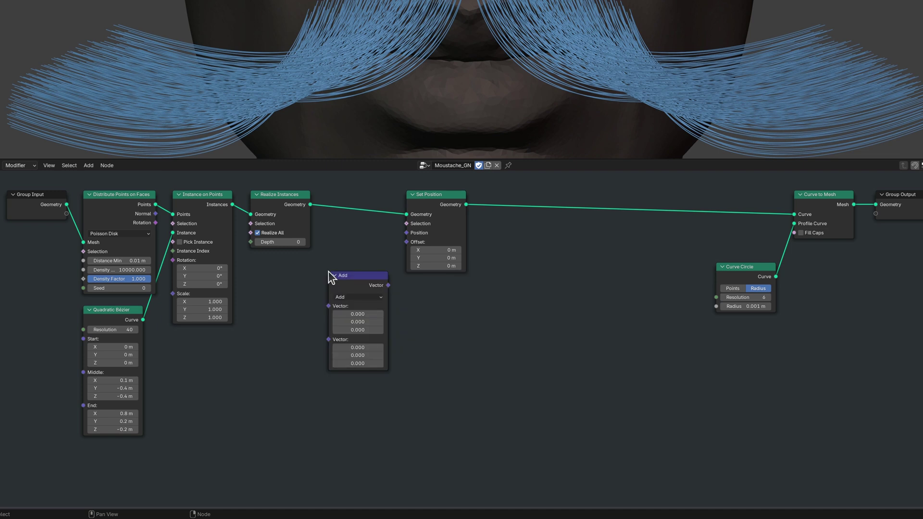
pyautogui.click(371, 297)
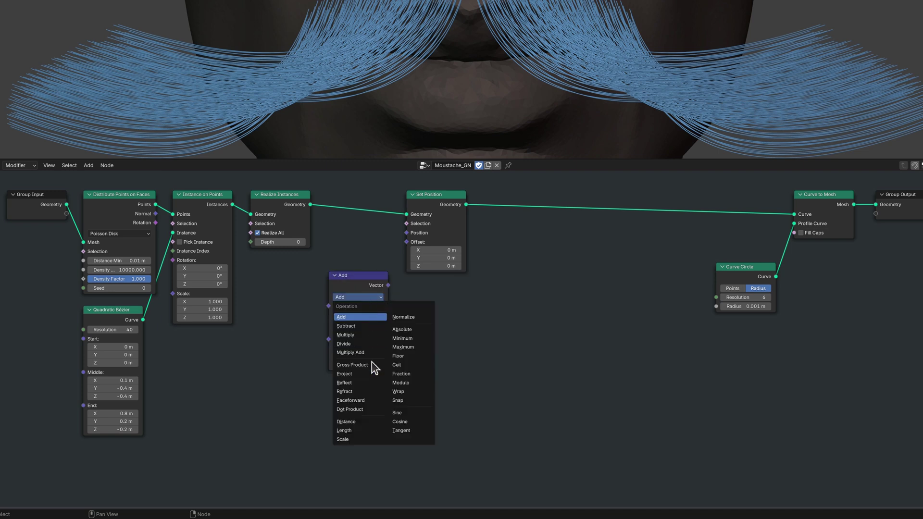
pyautogui.click(361, 439)
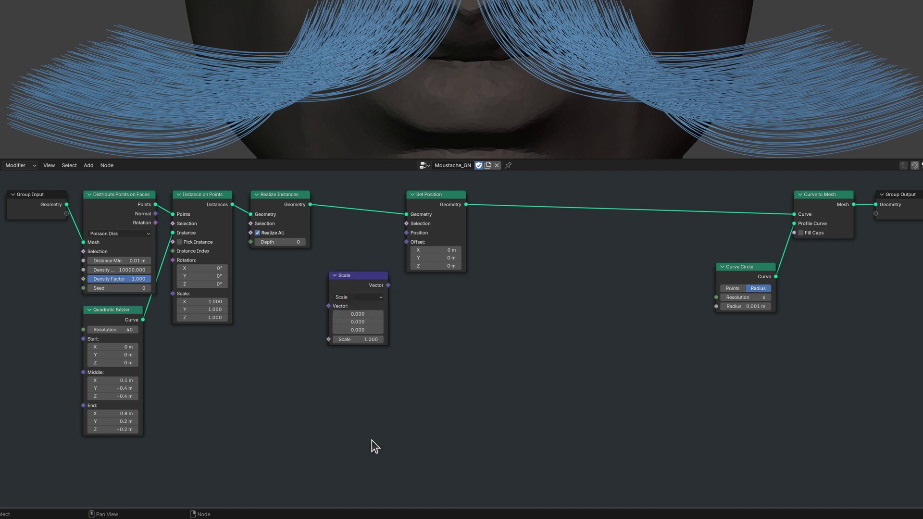
# - Add Noise Texture, Map Range and Spline Parameter nodes below Realize Instances
pyautogui.hotkey('shift', 'a')
pyautogui.write('Noise Texture')
pyautogui.press('Return')
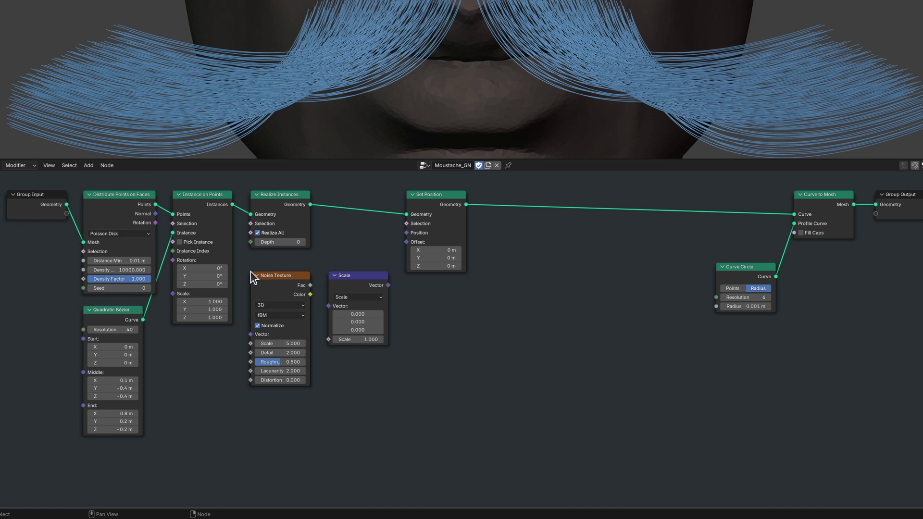
pyautogui.hotkey('shift', 'a')
pyautogui.write('Map Range')
pyautogui.press('Return')
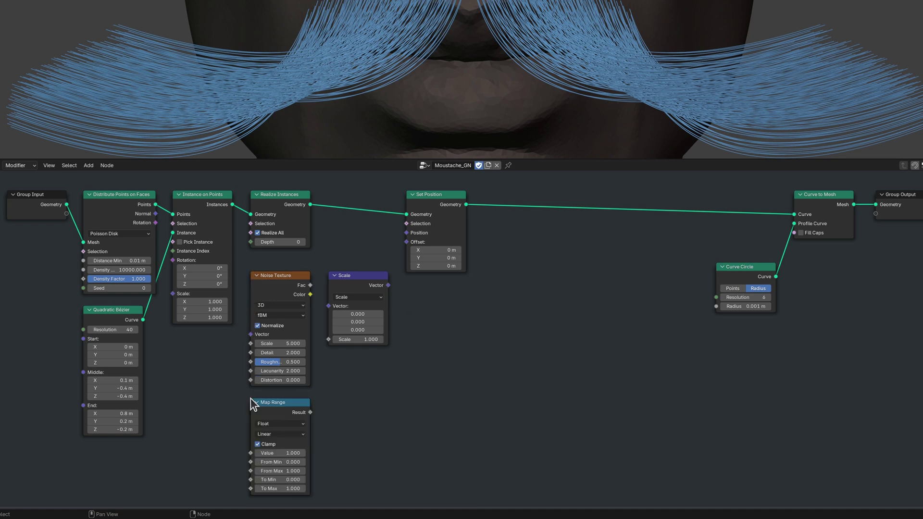
pyautogui.click(250, 398)
pyautogui.hotkey('shift', 'a')
pyautogui.write('Spline Parameter')
pyautogui.press('Return')
pyautogui.click(172, 398)
# - Wire Noise Color into Scale, Scale into Set Position Offset, and Spline Parameter through Map Range into the Scale amount
pyautogui.moveTo(272, 332); pyautogui.dragTo(289, 341)
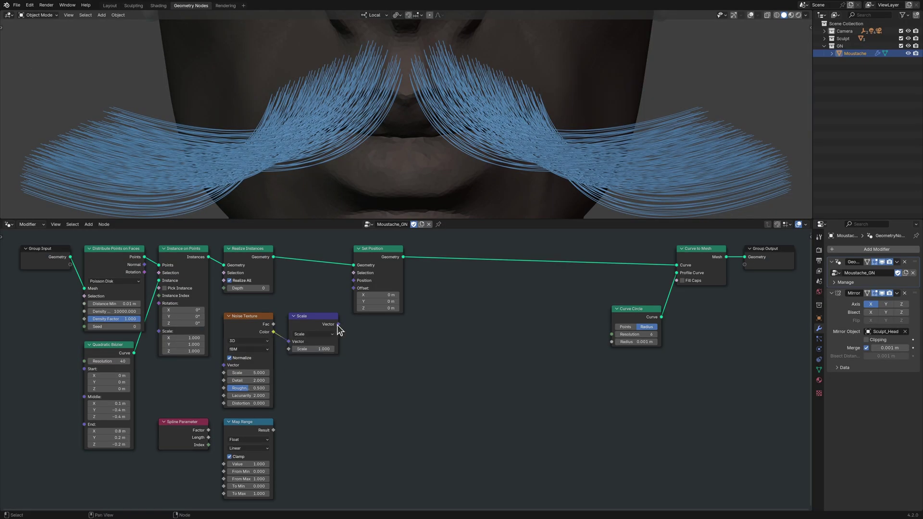
pyautogui.moveTo(338, 324); pyautogui.dragTo(353, 289)
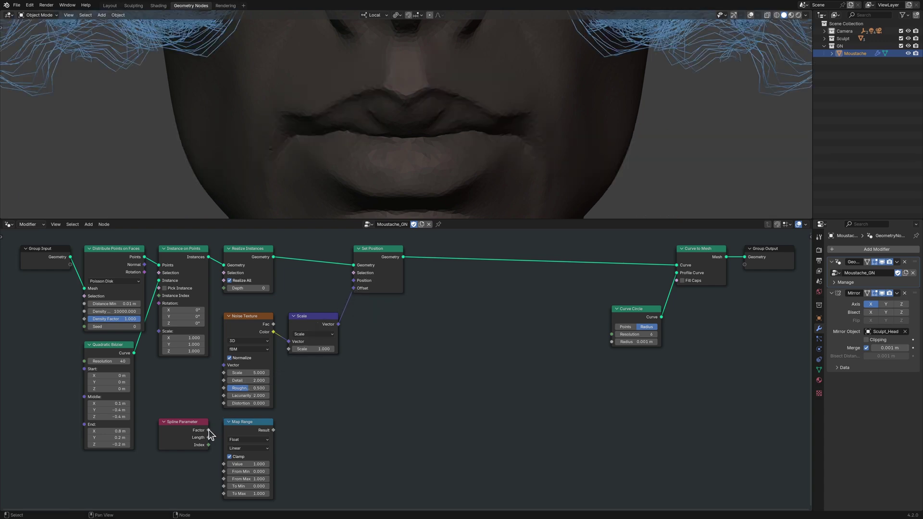
pyautogui.moveTo(208, 430); pyautogui.dragTo(224, 464)
pyautogui.moveTo(272, 430); pyautogui.dragTo(280, 393)
pyautogui.moveTo(288, 348); pyautogui.dragTo(288, 349)
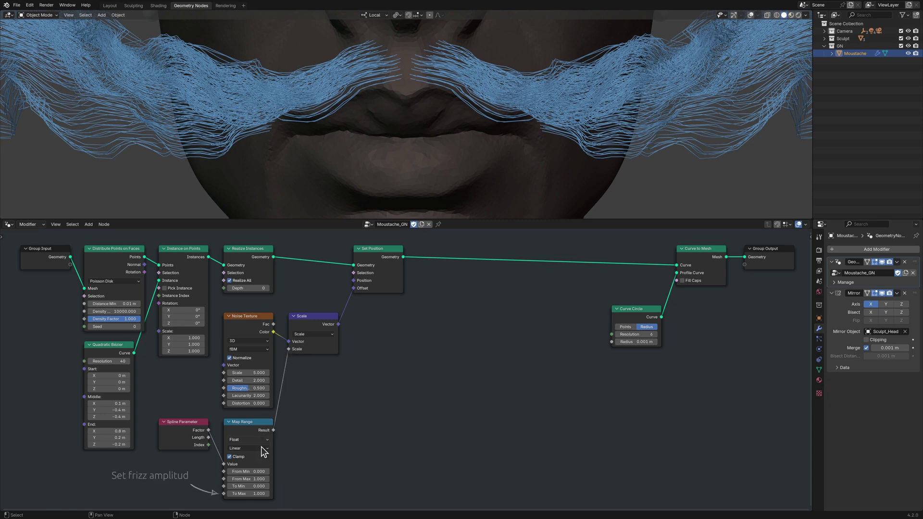
# - Set Map Range From Max to 0.2 and To Max to 0.02
pyautogui.click(251, 478)
pyautogui.write('0.2')
pyautogui.press('Tab')
pyautogui.press('Tab')
pyautogui.write('0.02')
pyautogui.press('Return')
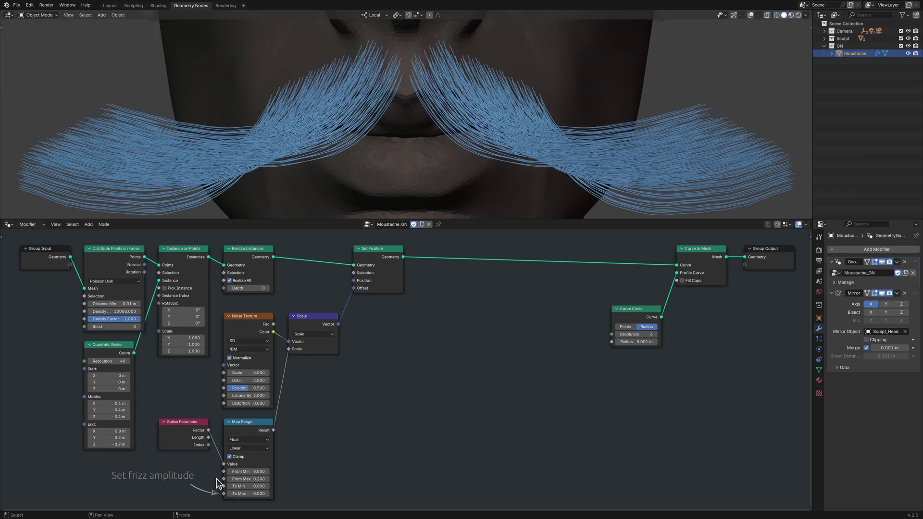
# - Turn off Noise Texture Normalize and set its Scale to 40
pyautogui.click(229, 358)
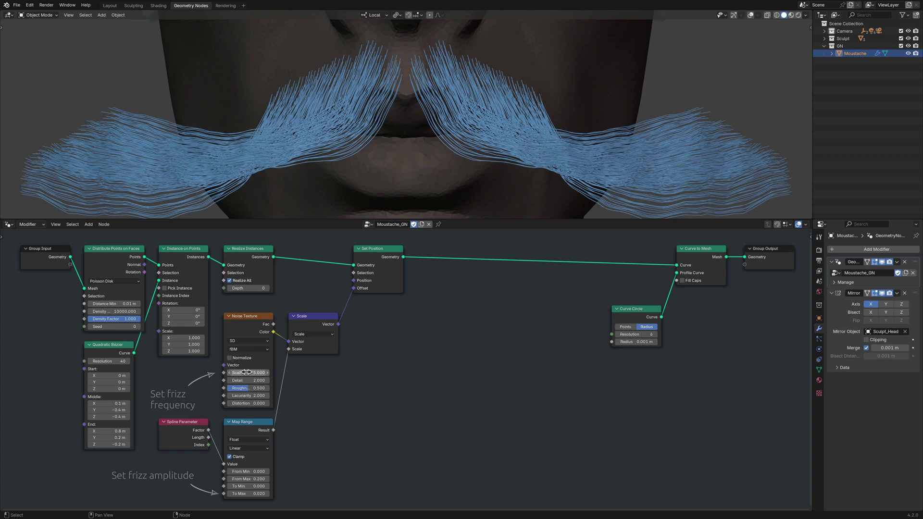
pyautogui.doubleClick(237, 373)
pyautogui.write('40.0')
pyautogui.press('Return')
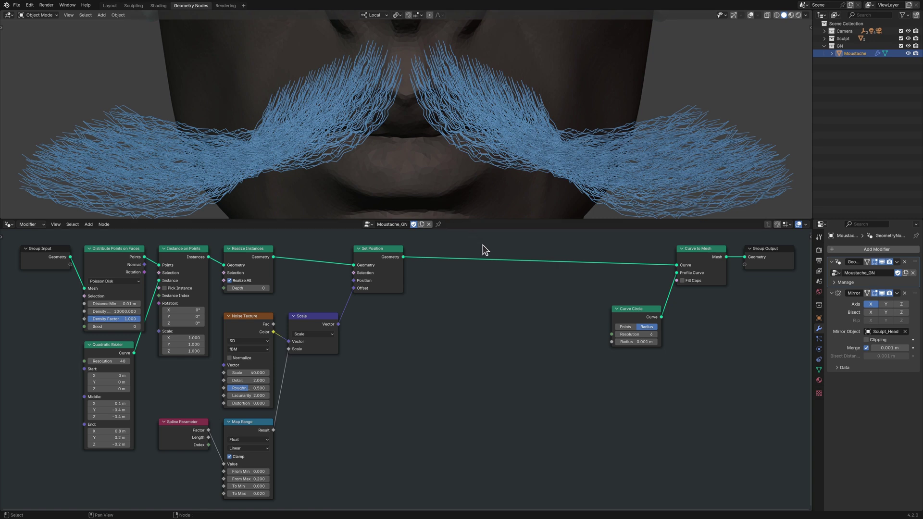
pyautogui.hotkey('shift', 'a')
# - Insert a second Set Position node into the geometry chain
pyautogui.write('set Position')
pyautogui.press('Return')
pyautogui.click(483, 245)
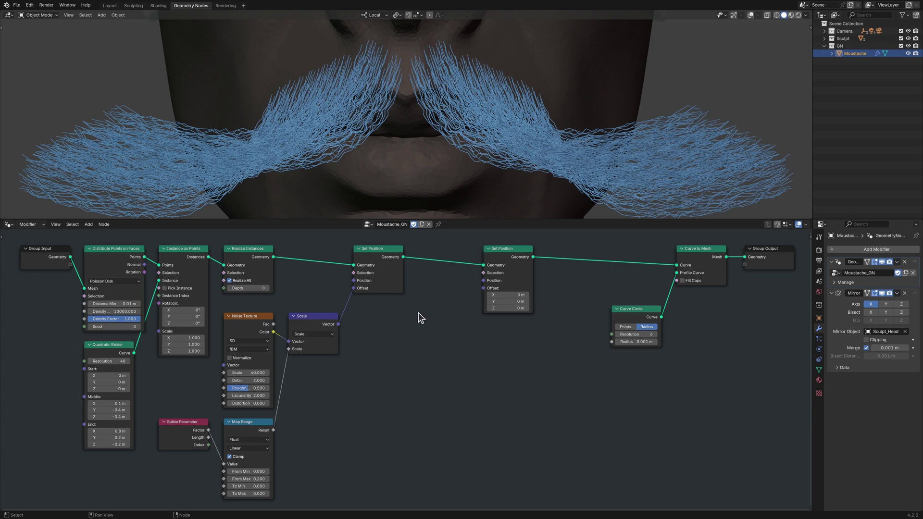
# - Add two Vector Math nodes, one set to Subtract and the other to Scale
pyautogui.hotkey('shift', 'a')
pyautogui.write('Vector Math')
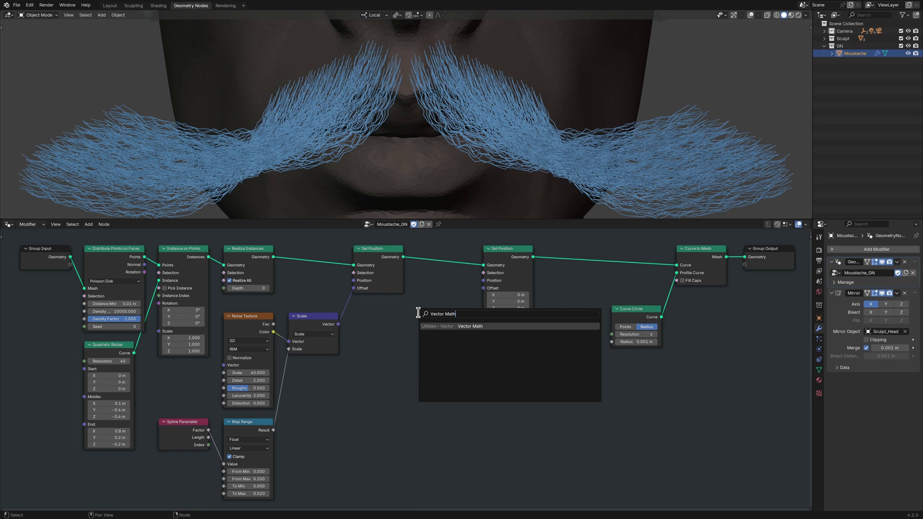
pyautogui.press('Return')
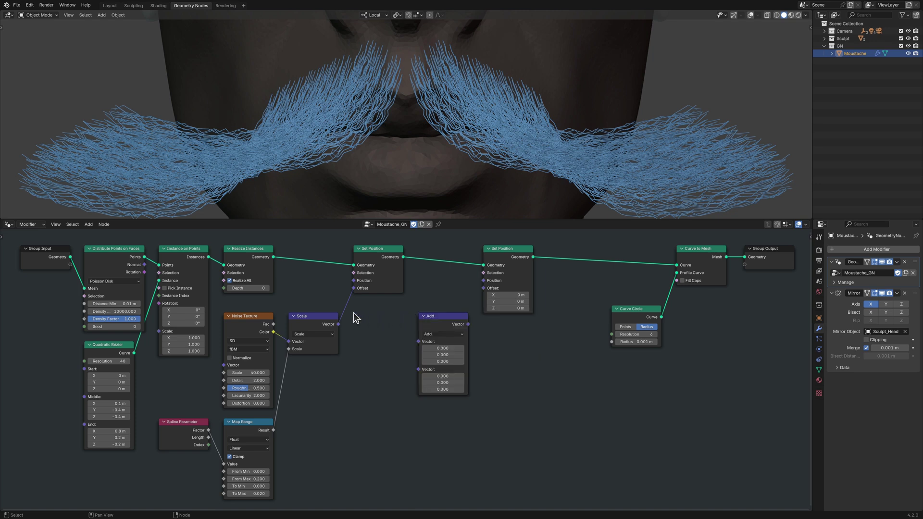
pyautogui.hotkey('ctrl', 'v')
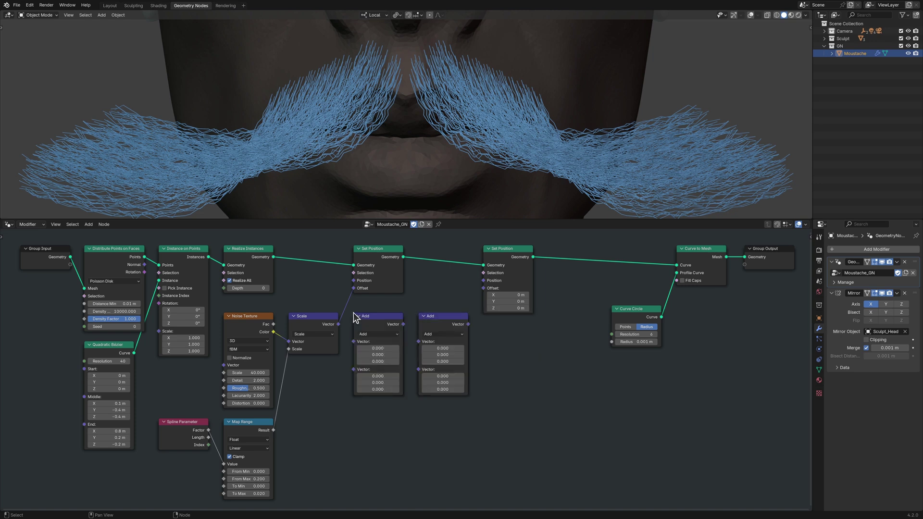
pyautogui.click(390, 334)
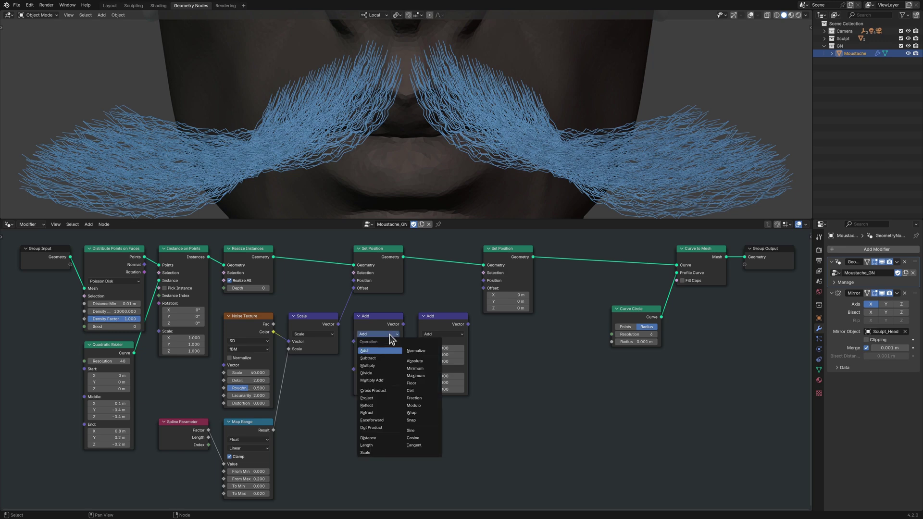
pyautogui.click(391, 359)
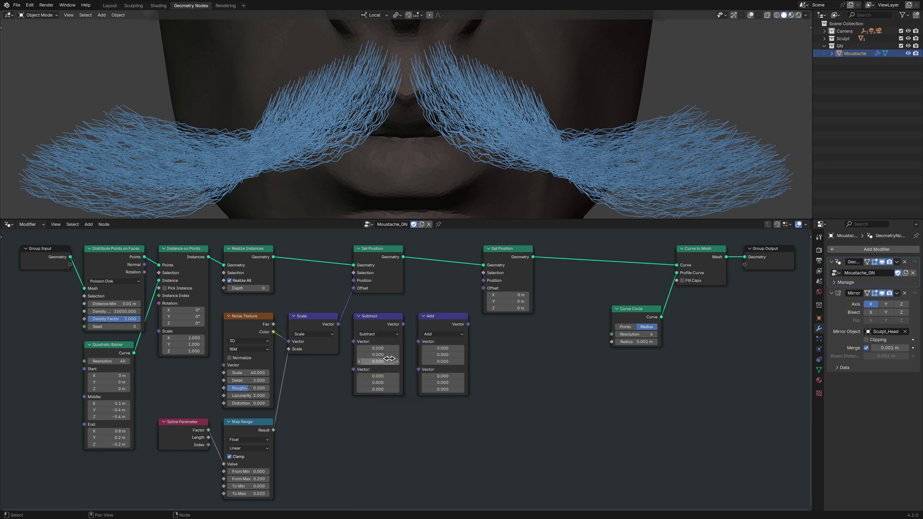
pyautogui.click(455, 335)
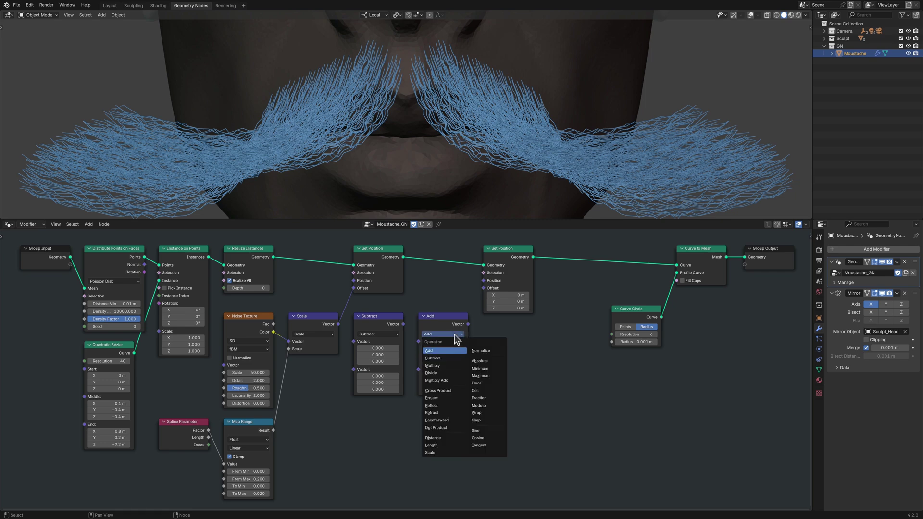
pyautogui.click(456, 453)
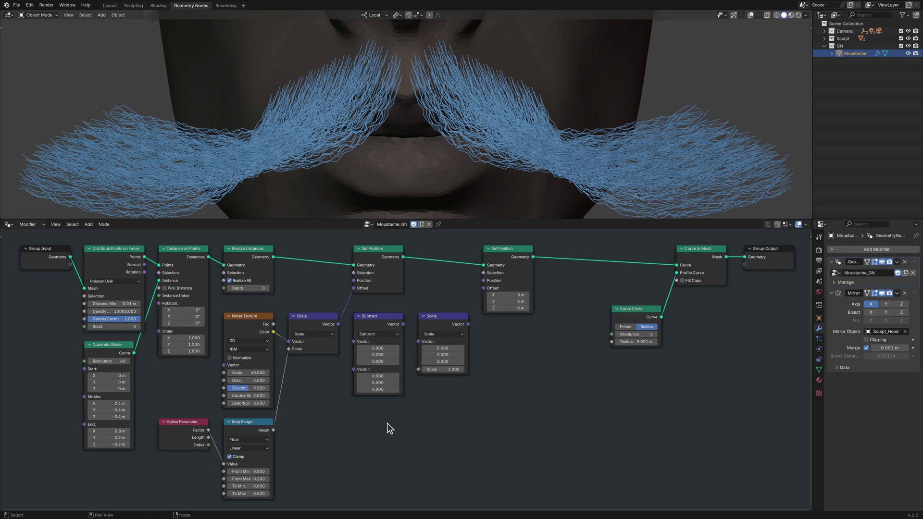
# - Add a Position node, a second Spline Parameter and a second Map Range node
pyautogui.hotkey('shift', 'a')
pyautogui.write('Position')
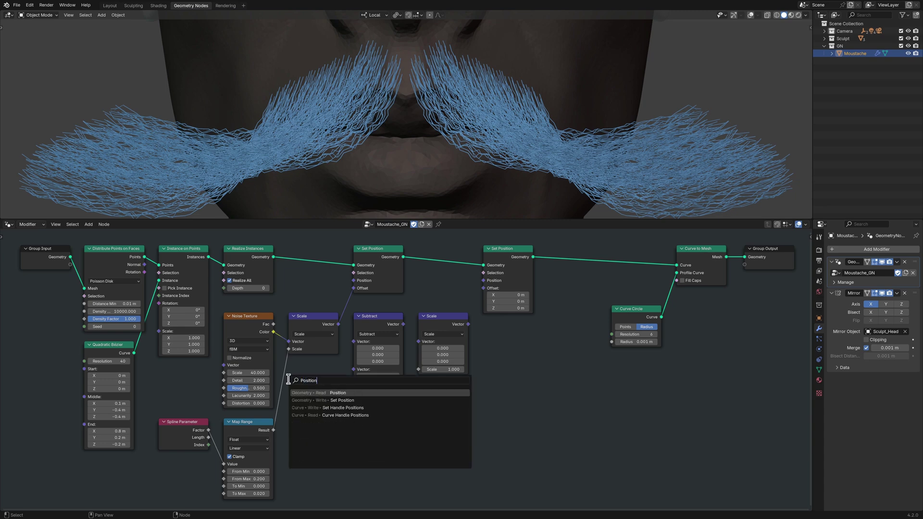
pyautogui.press('Return')
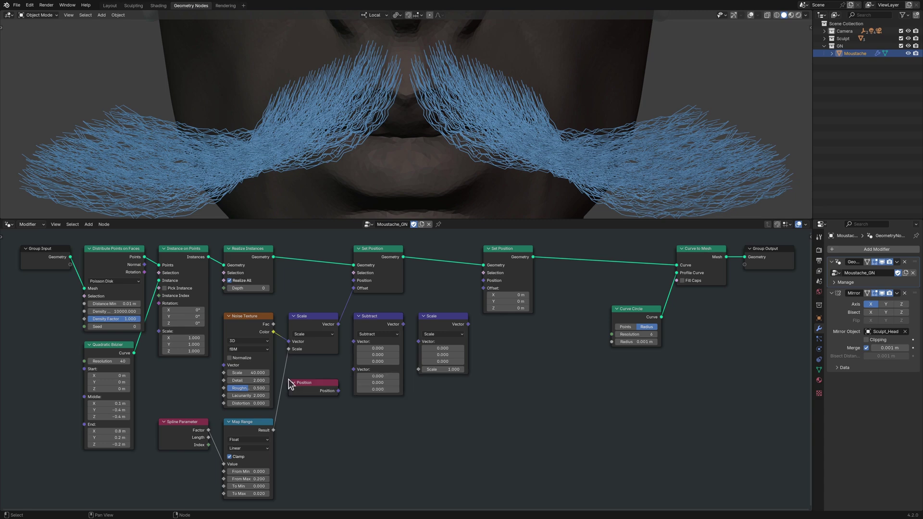
pyautogui.hotkey('shift', 'a')
pyautogui.write('Spline Parameter')
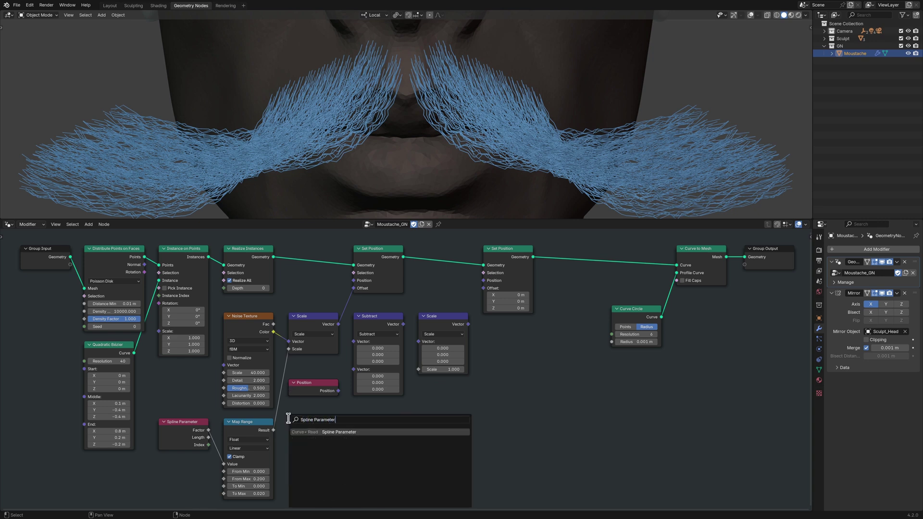
pyautogui.press('Return')
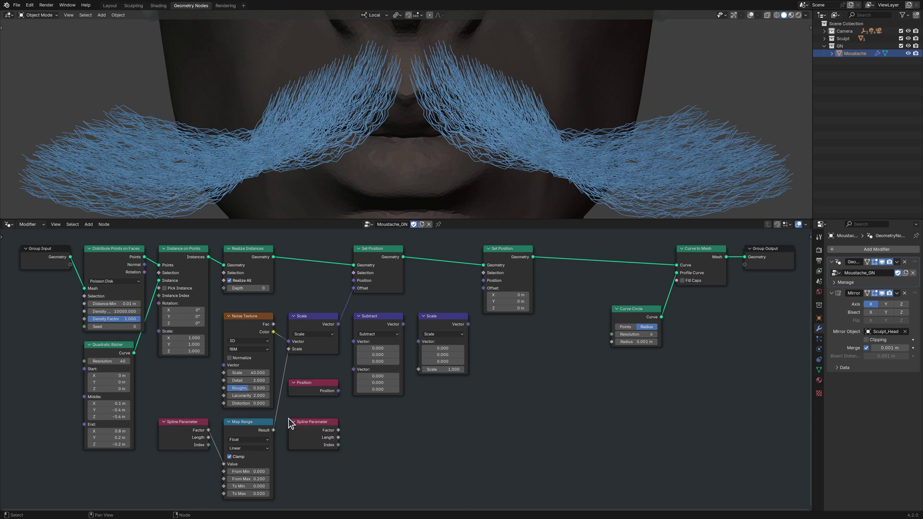
pyautogui.hotkey('shift', 'a')
pyautogui.write('Map Range')
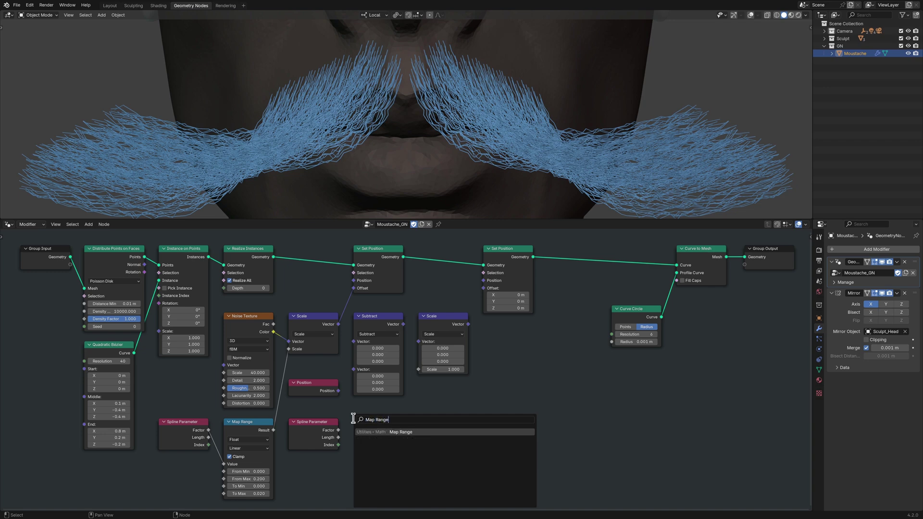
pyautogui.press('Return')
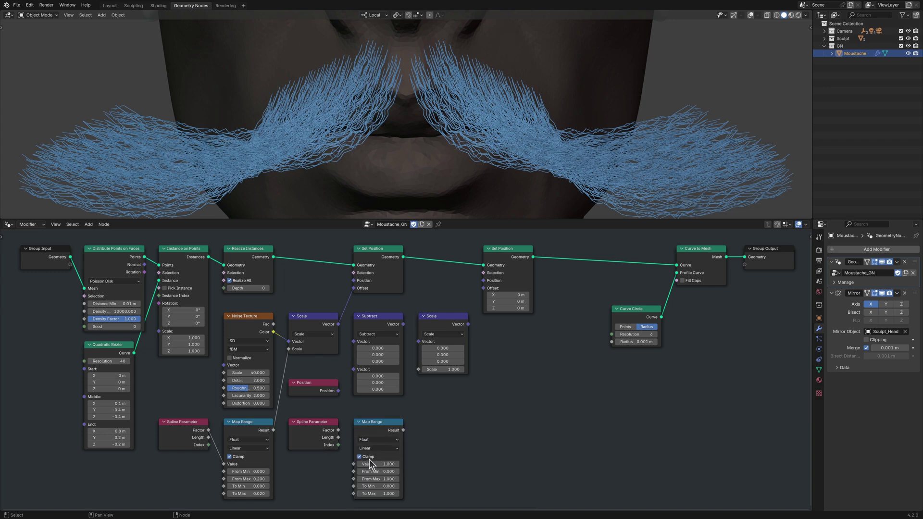
# - Set Map Range To Max to 0.9 and wire Spline Parameter through it into the Scale amount
pyautogui.click(382, 493)
pyautogui.write('0.9')
pyautogui.press('Return')
pyautogui.moveTo(338, 430); pyautogui.dragTo(353, 464)
pyautogui.moveTo(402, 430); pyautogui.dragTo(412, 404)
pyautogui.moveTo(418, 369); pyautogui.dragTo(418, 369)
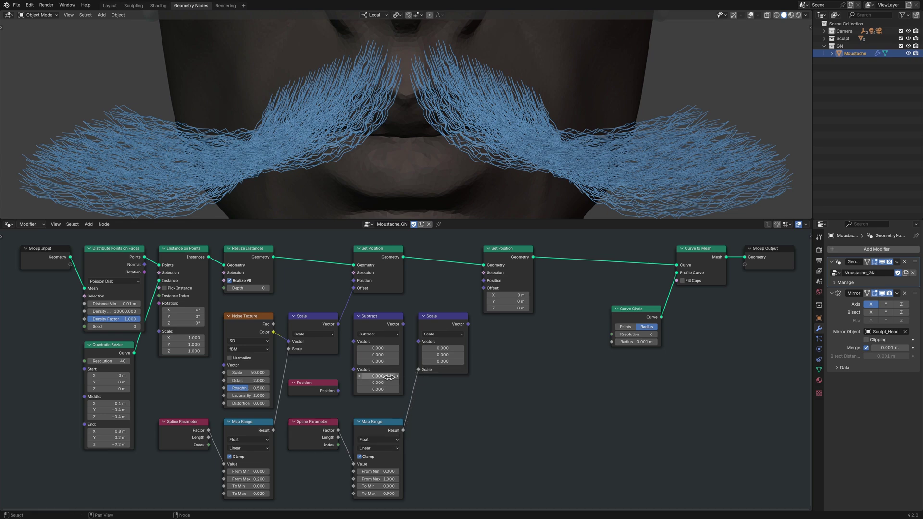
# - Wire Position through Subtract and Scale into Set Position Offset, with Subtract X at 0.9
pyautogui.moveTo(338, 390); pyautogui.dragTo(353, 370)
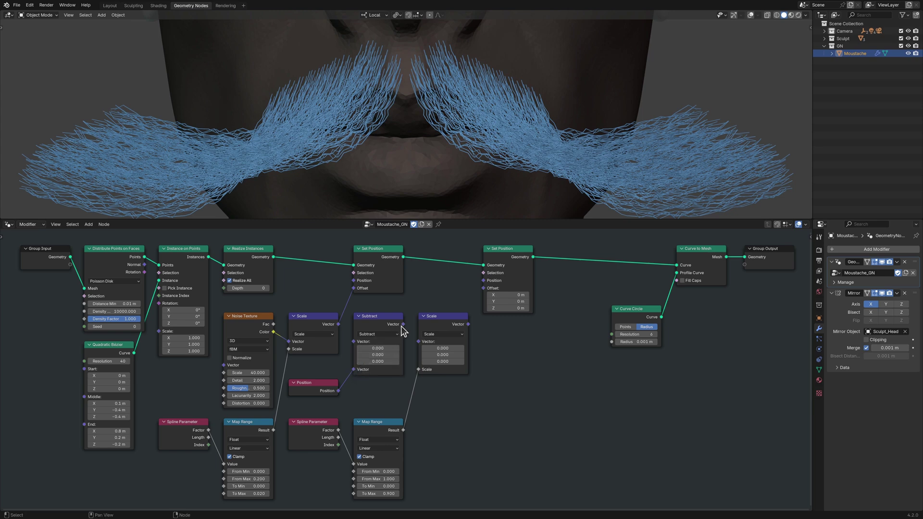
pyautogui.moveTo(403, 324); pyautogui.dragTo(418, 341)
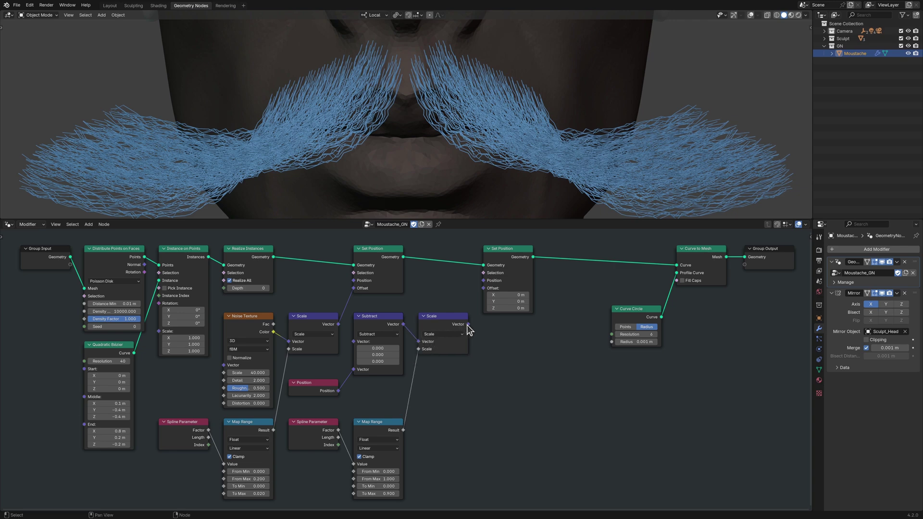
pyautogui.moveTo(467, 324); pyautogui.dragTo(483, 288)
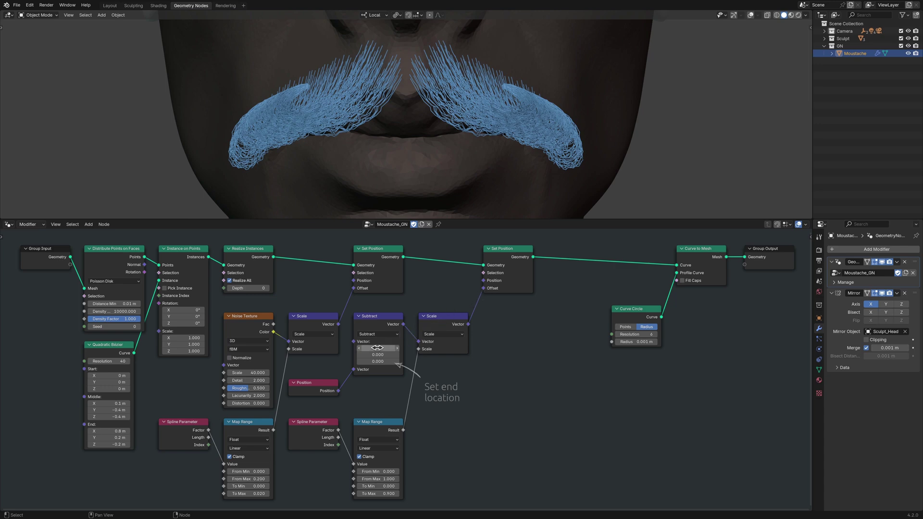
pyautogui.moveTo(378, 347)
pyautogui.mouseDown()
pyautogui.moveTo(416, 348)
pyautogui.moveTo(360, 362)
pyautogui.mouseUp()
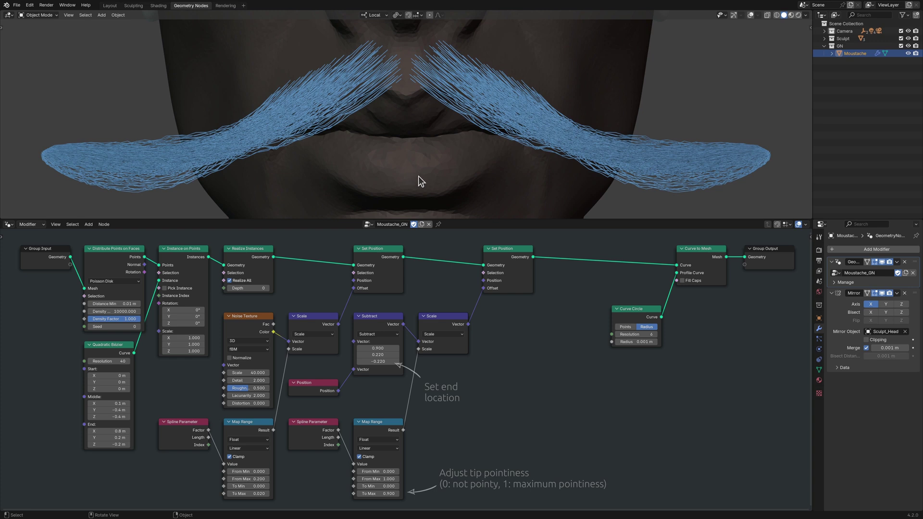
# - Insert a Trim Curve node just before Curve to Mesh
pyautogui.hotkey('shift', 'a')
pyautogui.write('Trim Curve')
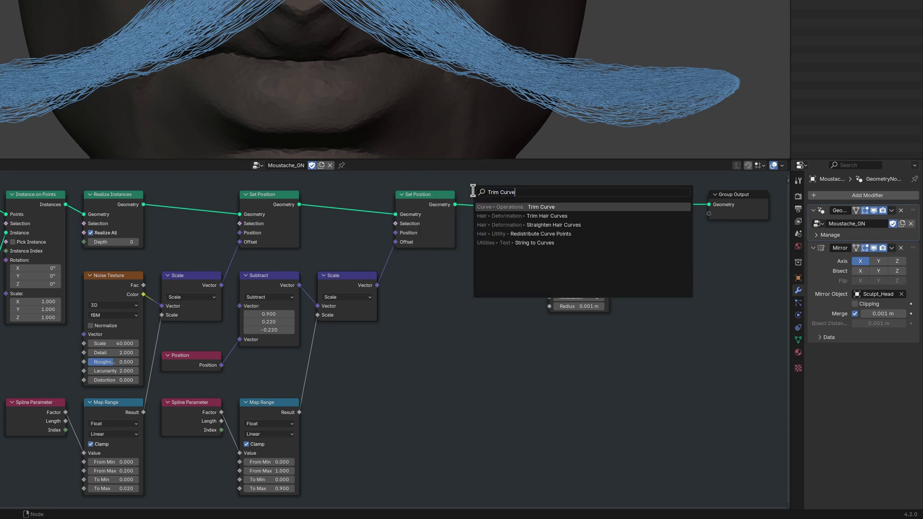
pyautogui.press('Return')
pyautogui.click(473, 190)
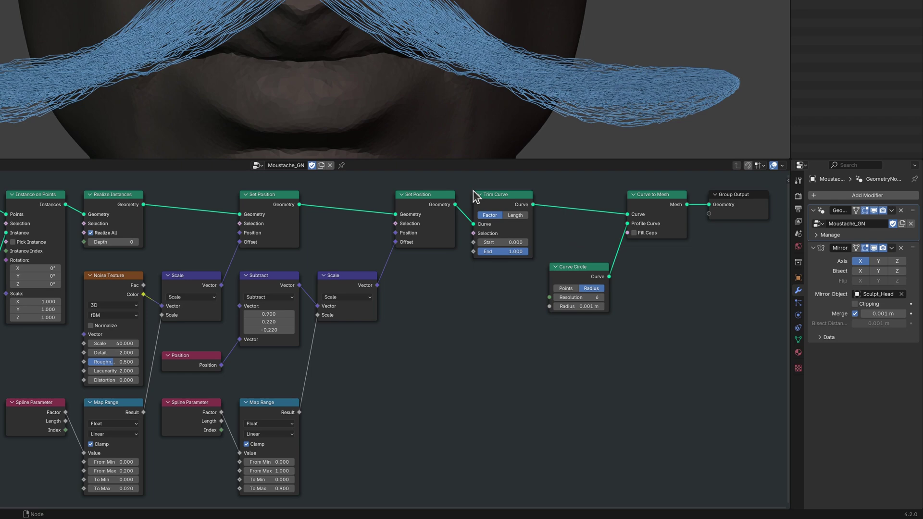
# - Drive the Trim Curve End with a Random Value node ranging 0.57 to 1
pyautogui.hotkey('shift', 'a')
pyautogui.write('Random Value')
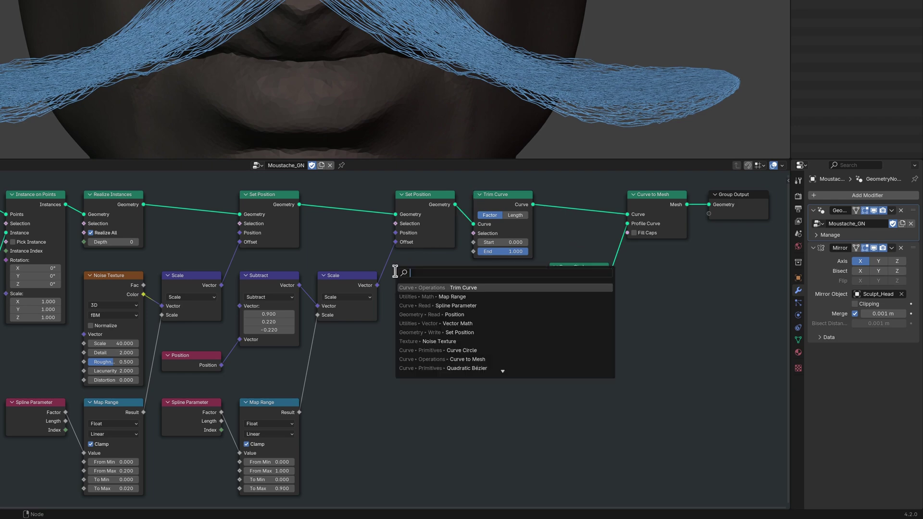
pyautogui.press('Return')
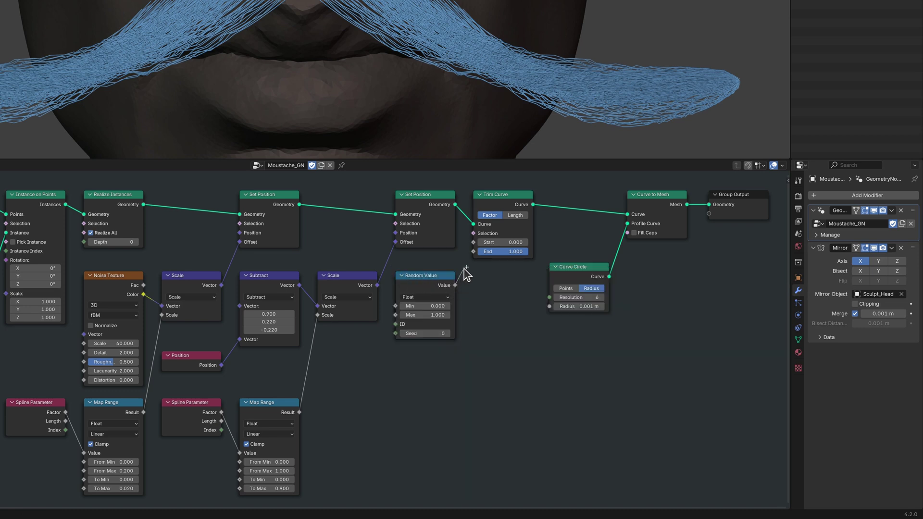
pyautogui.moveTo(472, 251); pyautogui.dragTo(473, 251)
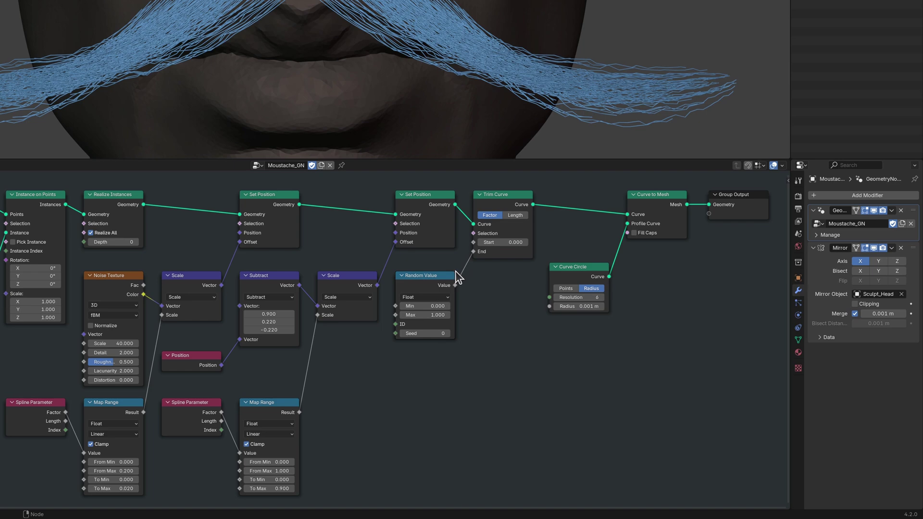
pyautogui.moveTo(423, 306); pyautogui.dragTo(447, 297)
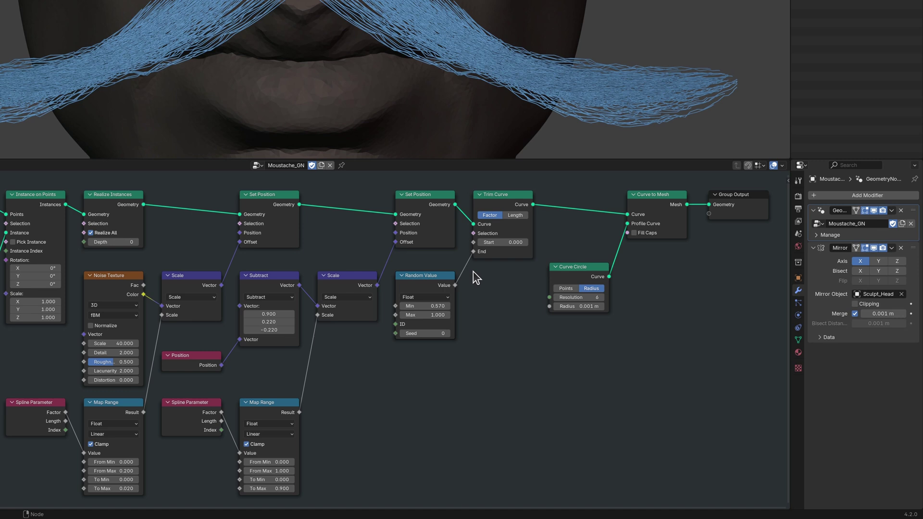
# - Add a Map Range node fed by the Spline Parameter Factor
pyautogui.hotkey('shift', 'a')
pyautogui.write('Map Range')
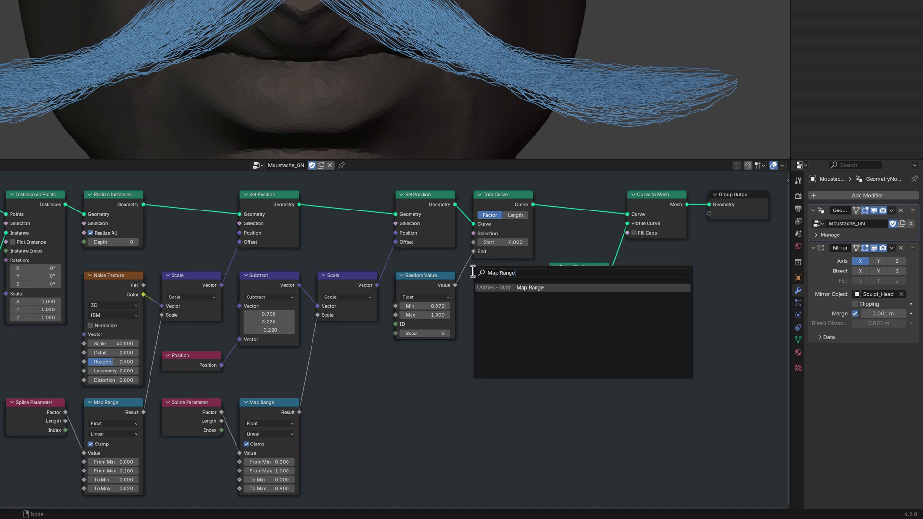
pyautogui.press('Return')
pyautogui.click(472, 272)
pyautogui.hotkey('shift', 'a')
pyautogui.write('Spline Parameter')
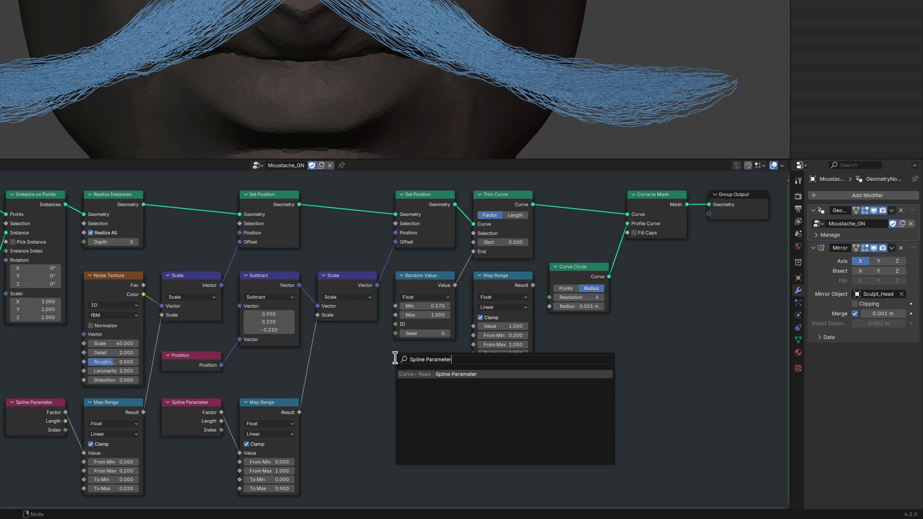
pyautogui.press('Return')
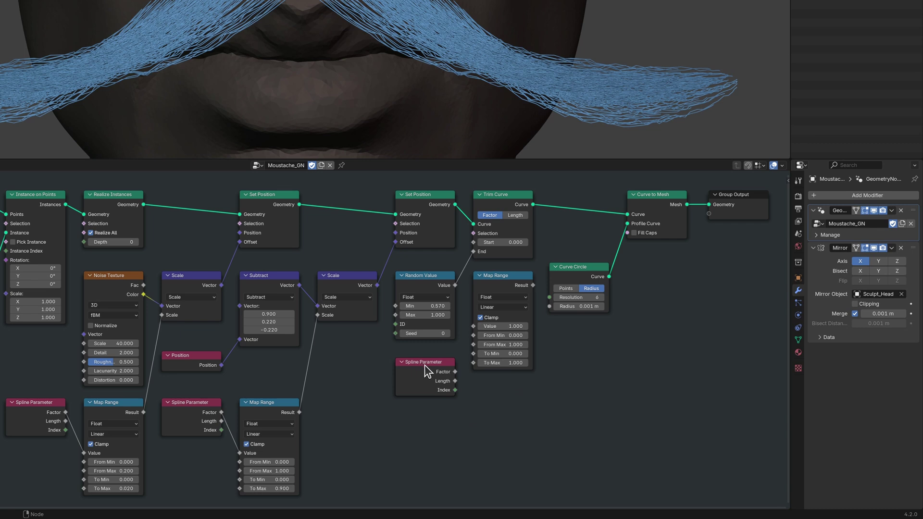
pyautogui.moveTo(455, 372); pyautogui.dragTo(473, 326)
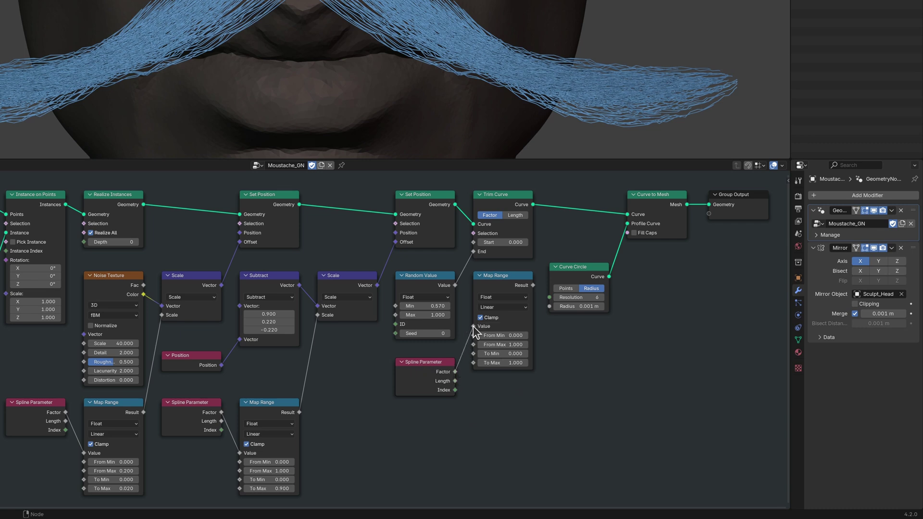
# - Set the Map Range to map 0.5–1 onto 1–0
pyautogui.click(507, 335)
pyautogui.write('0.5')
pyautogui.press('Tab')
pyautogui.press('Tab')
pyautogui.write('1')
pyautogui.press('Tab')
pyautogui.write('0.00')
pyautogui.press('Return')
# - Insert Set Curve Radius before Curve to Mesh, with its Radius taken from the Map Range Result
pyautogui.hotkey('shift', 'a')
pyautogui.write('Set Curve Radius')
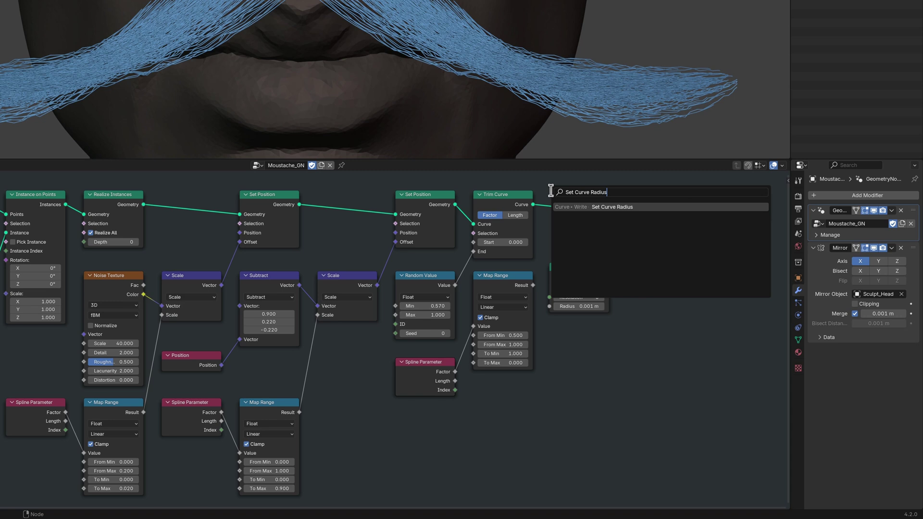
pyautogui.press('Return')
pyautogui.click(551, 191)
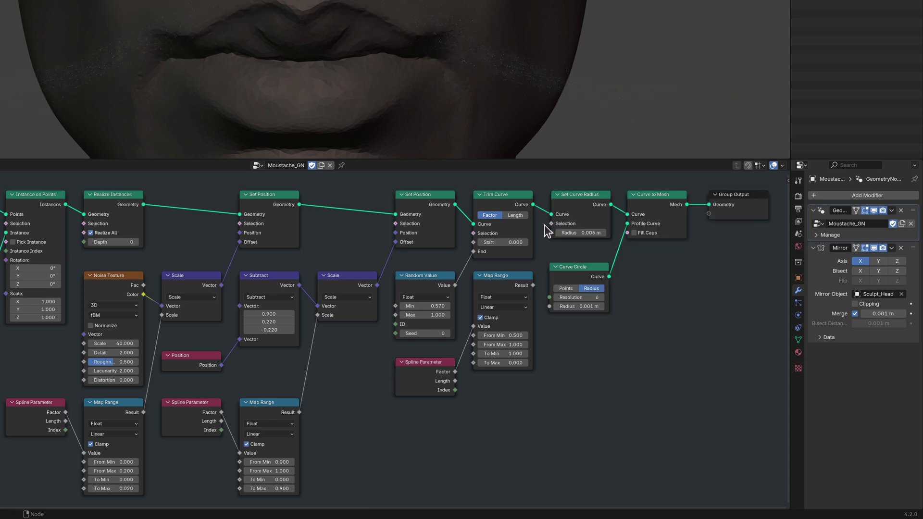
pyautogui.moveTo(532, 285); pyautogui.dragTo(551, 232)
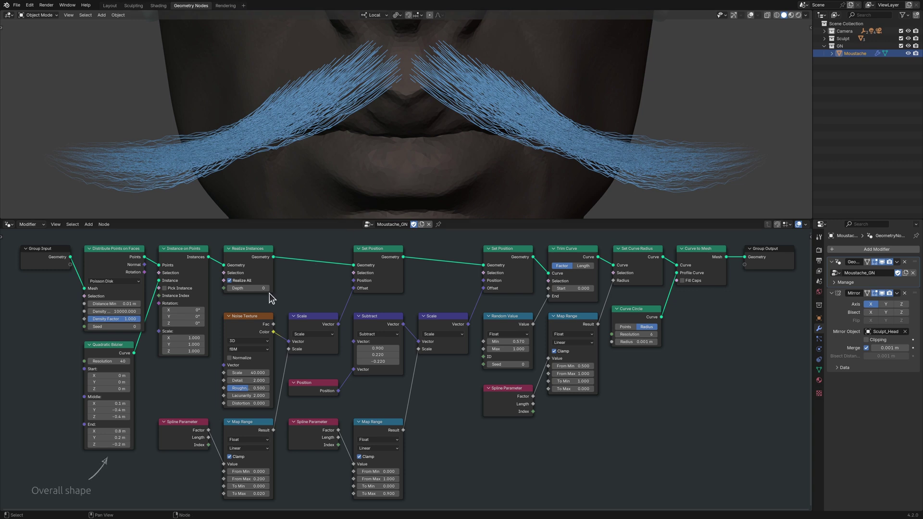
pyautogui.moveTo(106, 445)
pyautogui.mouseDown()
pyautogui.moveTo(147, 444)
pyautogui.moveTo(89, 444)
pyautogui.mouseUp()
pyautogui.moveTo(247, 372)
pyautogui.mouseDown()
pyautogui.moveTo(210, 373)
pyautogui.moveTo(248, 373)
pyautogui.mouseUp()
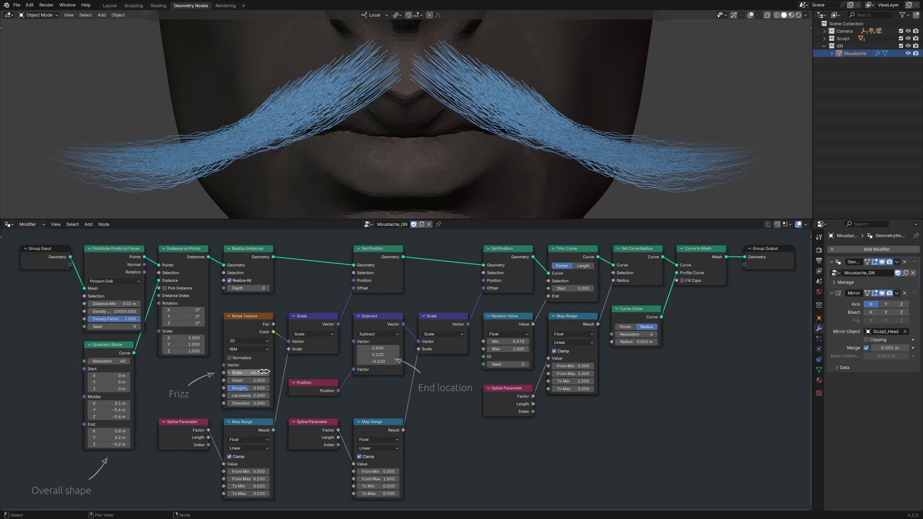
pyautogui.moveTo(361, 363)
pyautogui.mouseDown()
pyautogui.moveTo(401, 364)
pyautogui.moveTo(377, 362)
pyautogui.mouseUp()
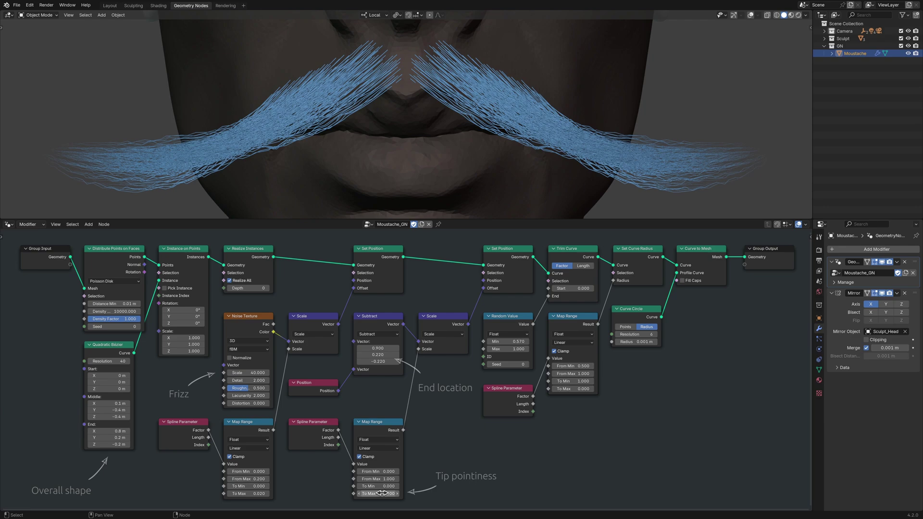
pyautogui.moveTo(382, 493); pyautogui.dragTo(425, 493)
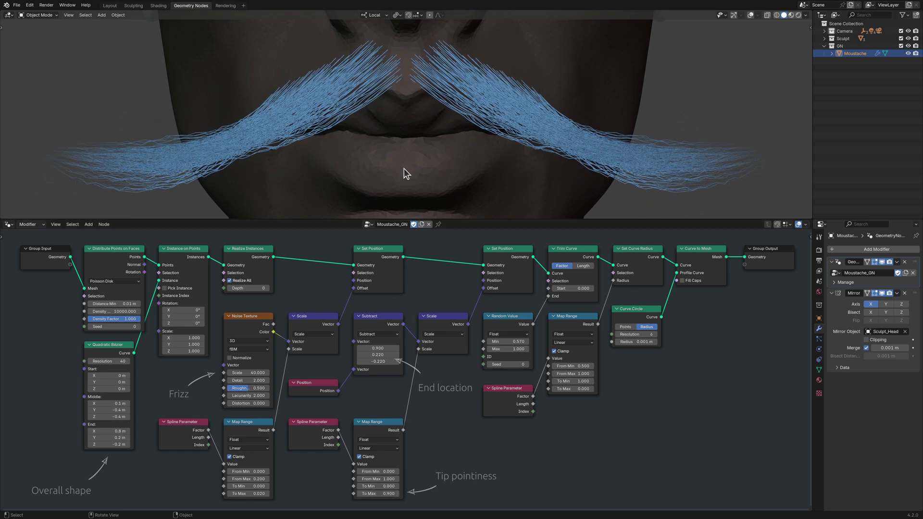